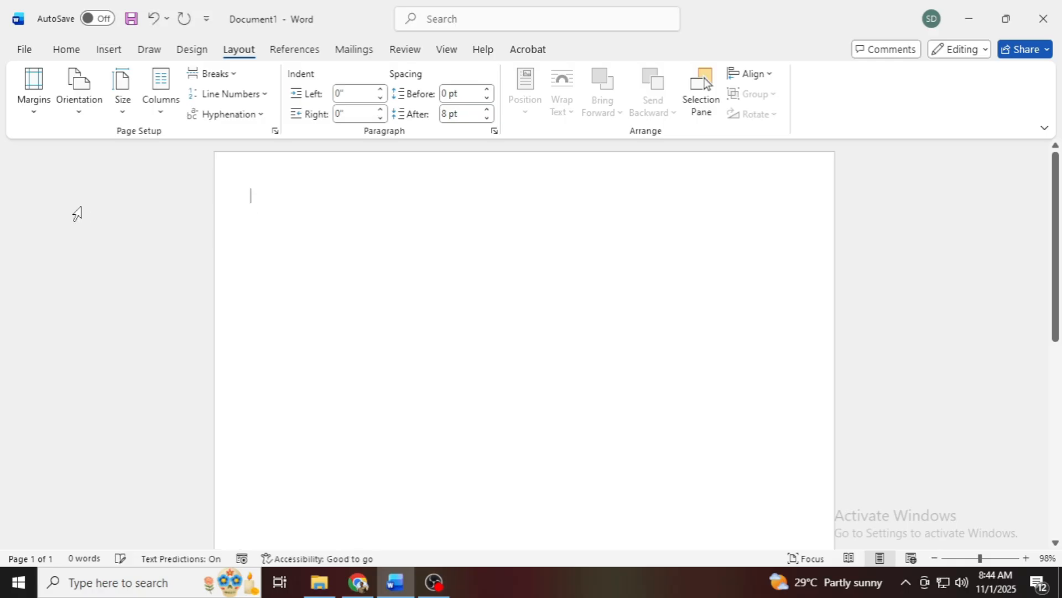
Step: Open the page header for editing
left_click(109, 49)
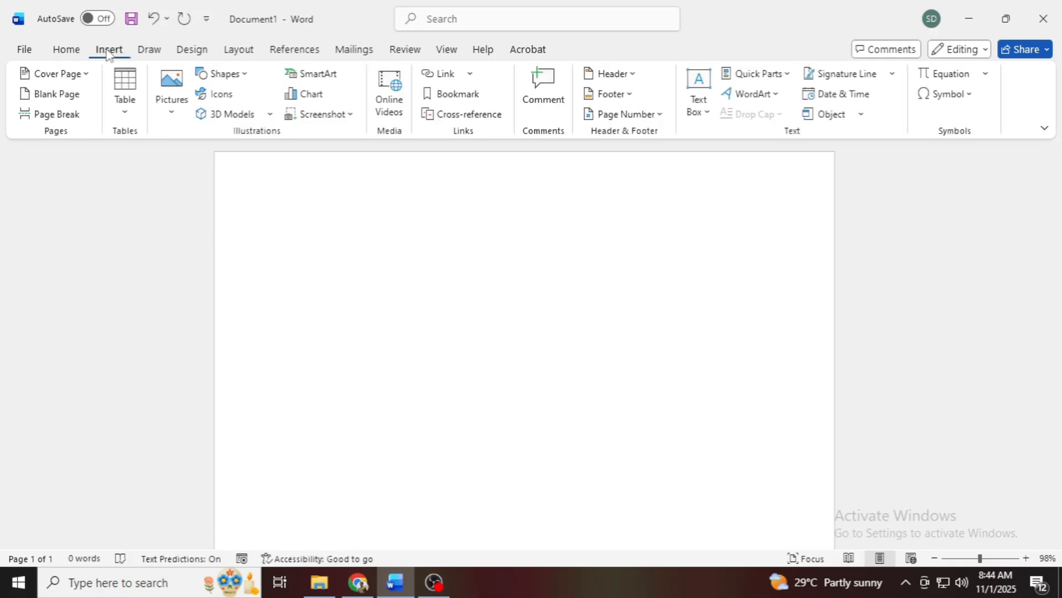
left_click(633, 73)
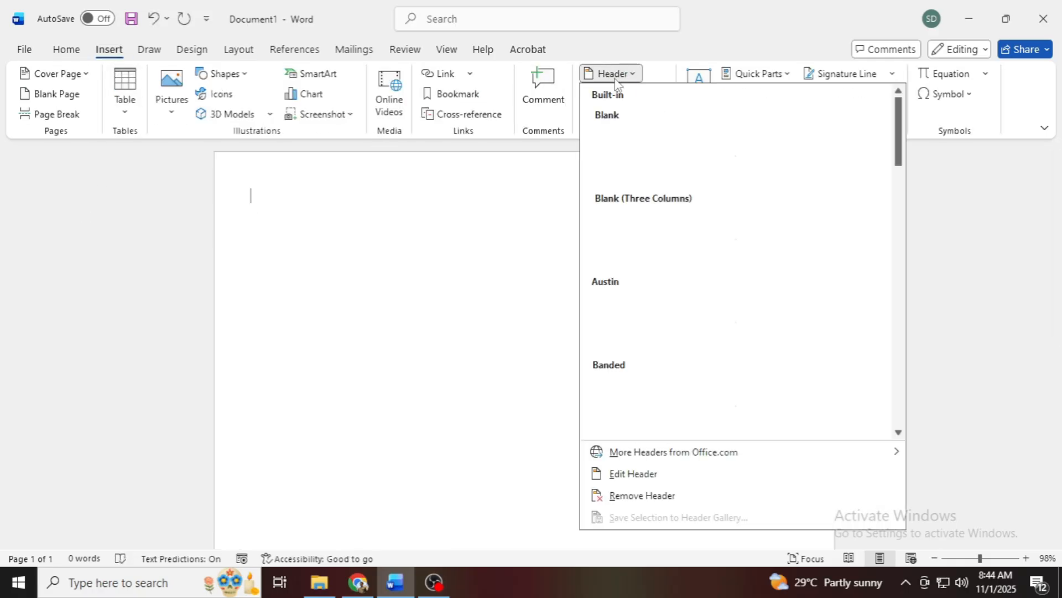
left_click(634, 474)
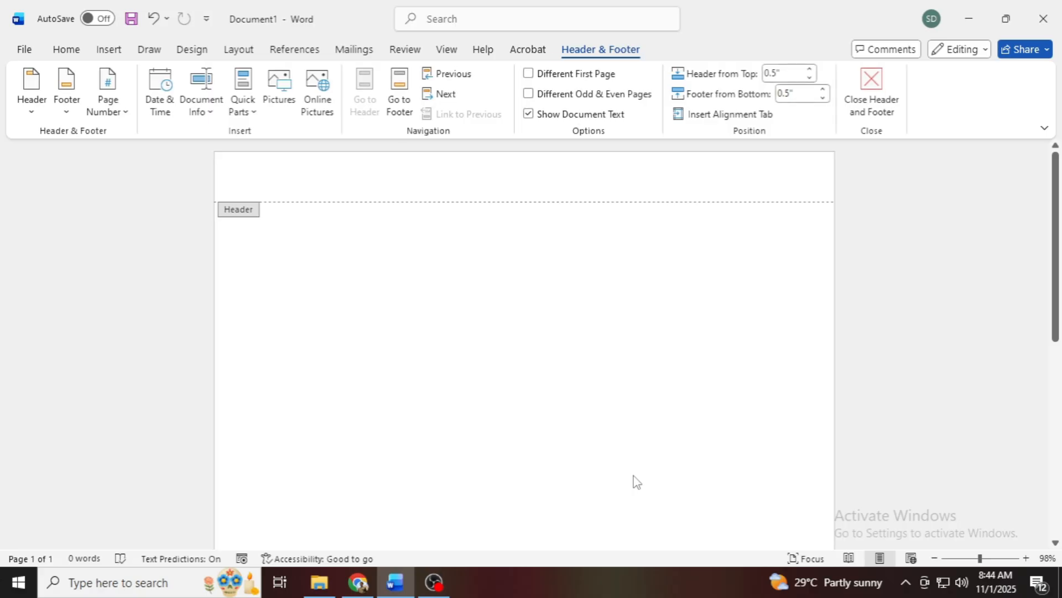
left_click(69, 51)
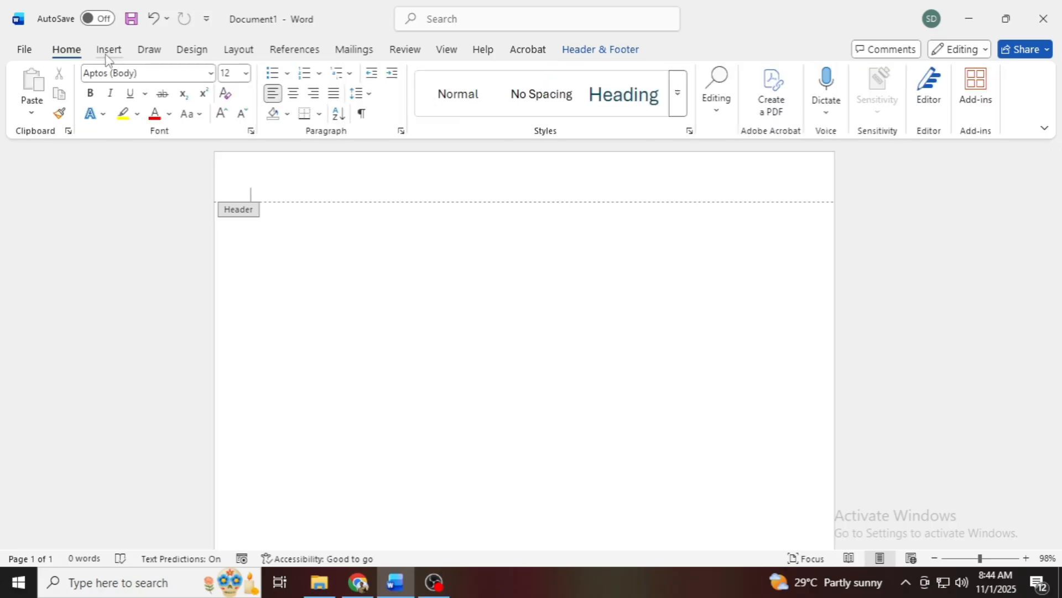
left_click(109, 50)
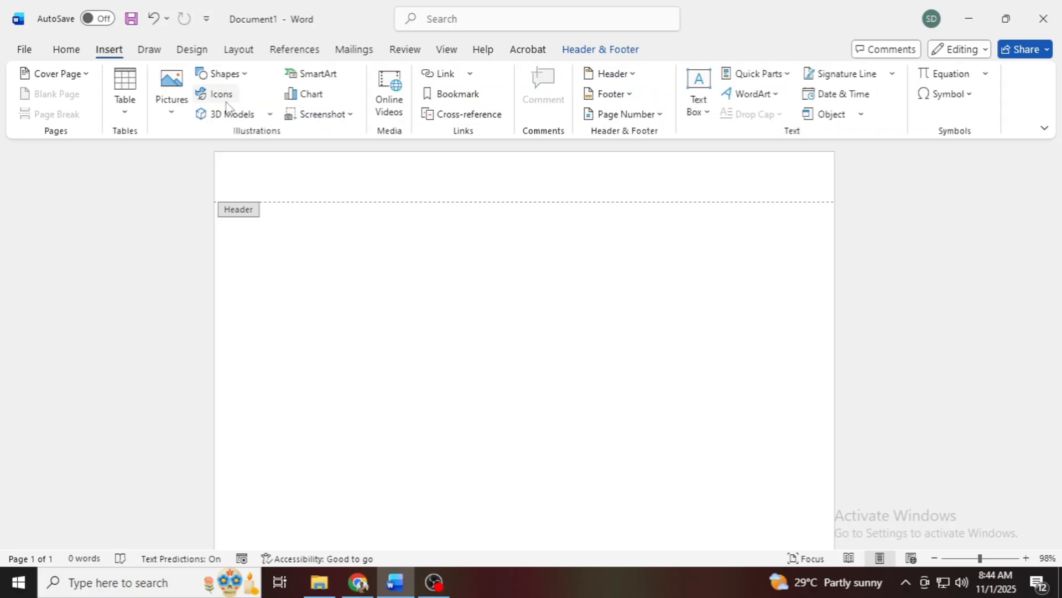
Step: Switch to Chrome, replace the meeting tab with a new one, and search Google for "line page"
mouse_move(358, 582)
left_click(356, 523)
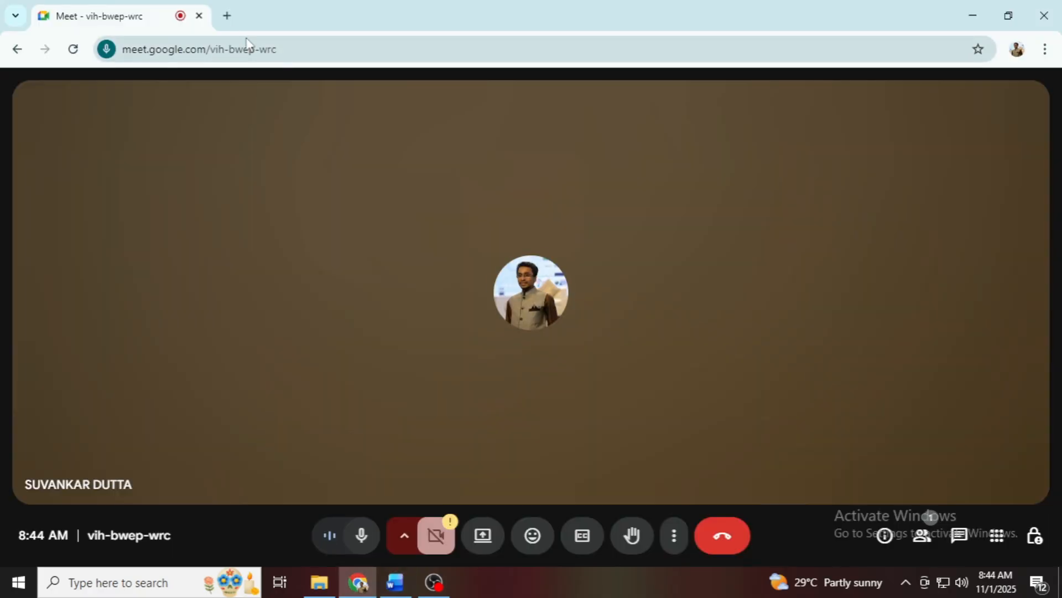
left_click(225, 15)
left_click(199, 14)
type("li")
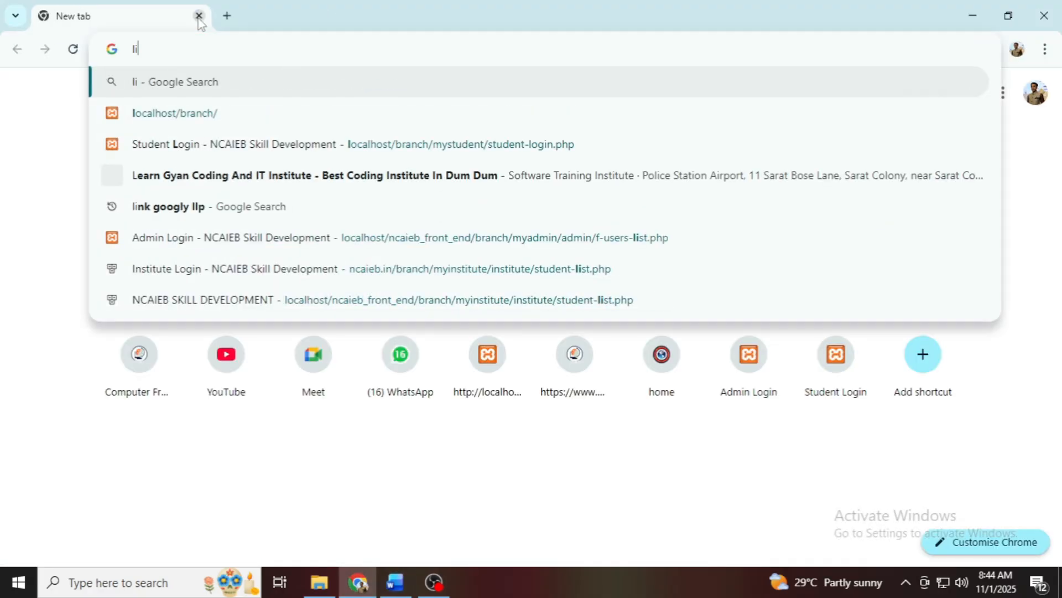
type("ne page")
key("Return")
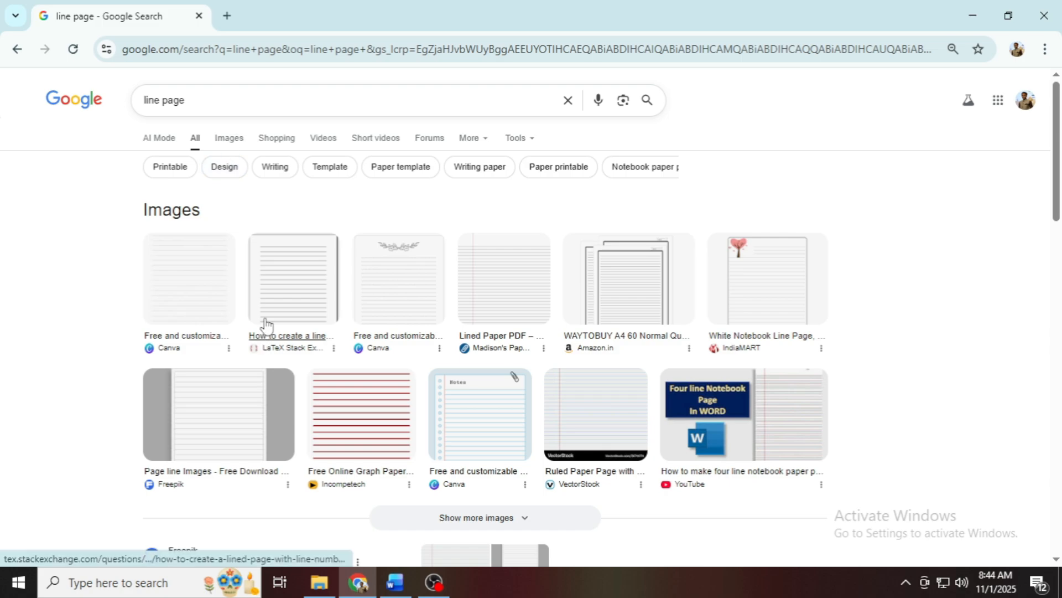
Step: Open the Freepik lined page image in a new tab and show the image results for the search
right_click(241, 380)
left_click(318, 398)
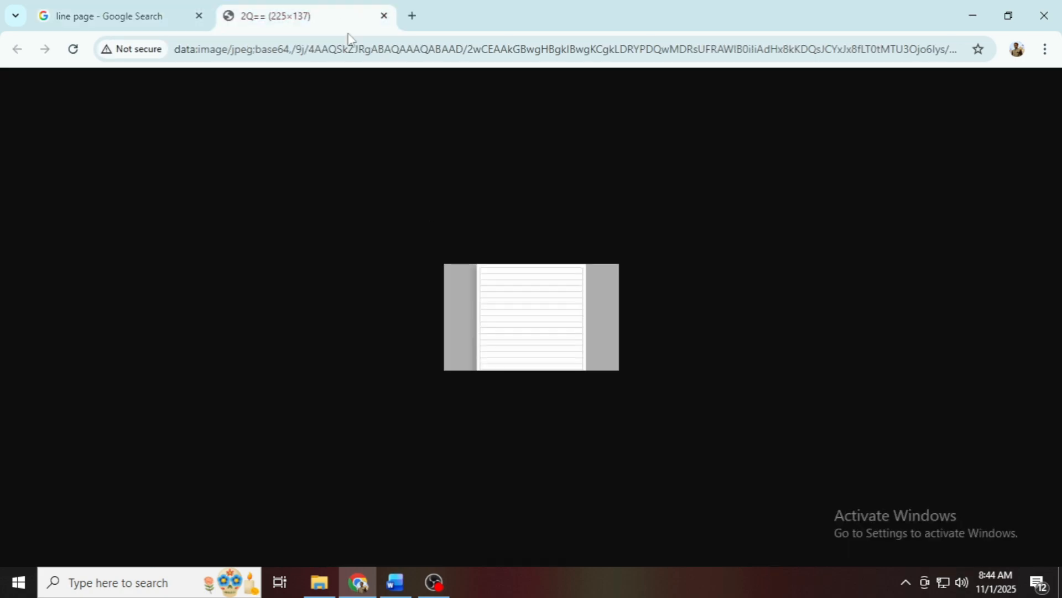
left_click(135, 15)
left_click(237, 138)
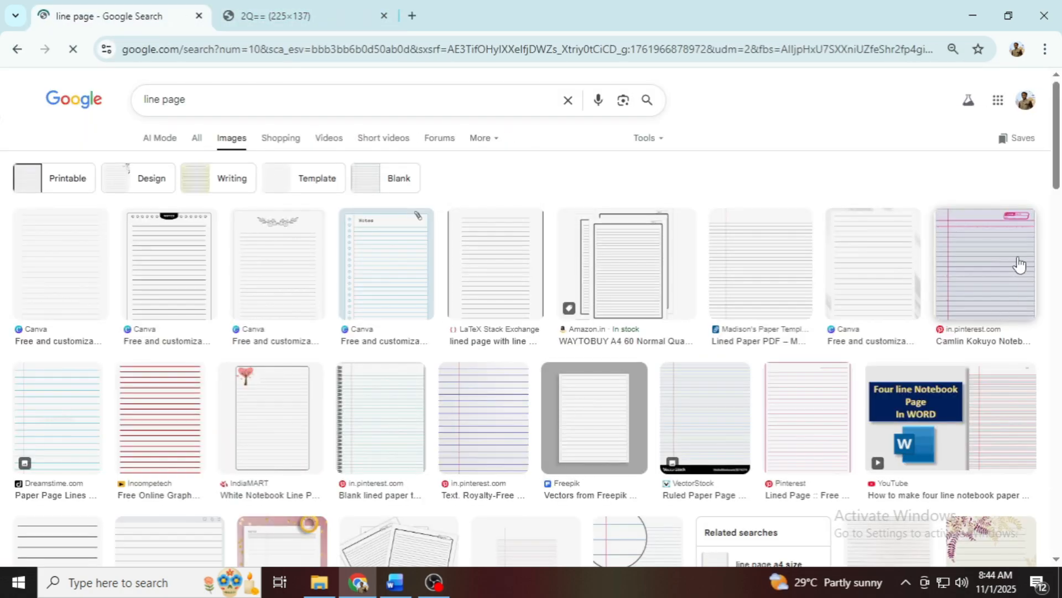
right_click(1004, 246)
left_click(906, 274)
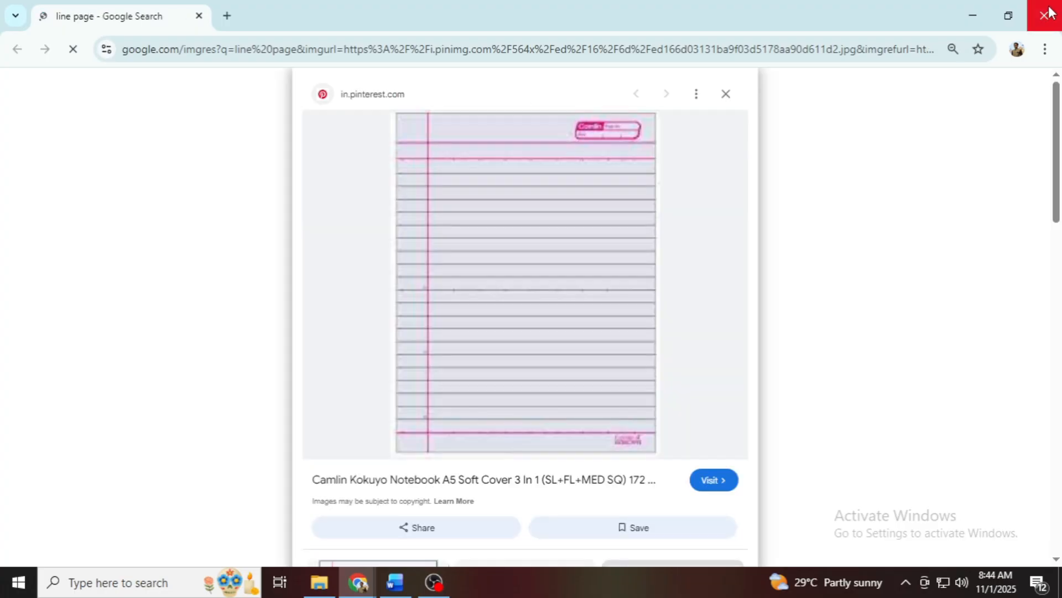
left_click(1044, 15)
Step: Open the pink-lined Camlin notebook page image in a new tab, enlarge it for reference, and switch back to Word
right_click(963, 254)
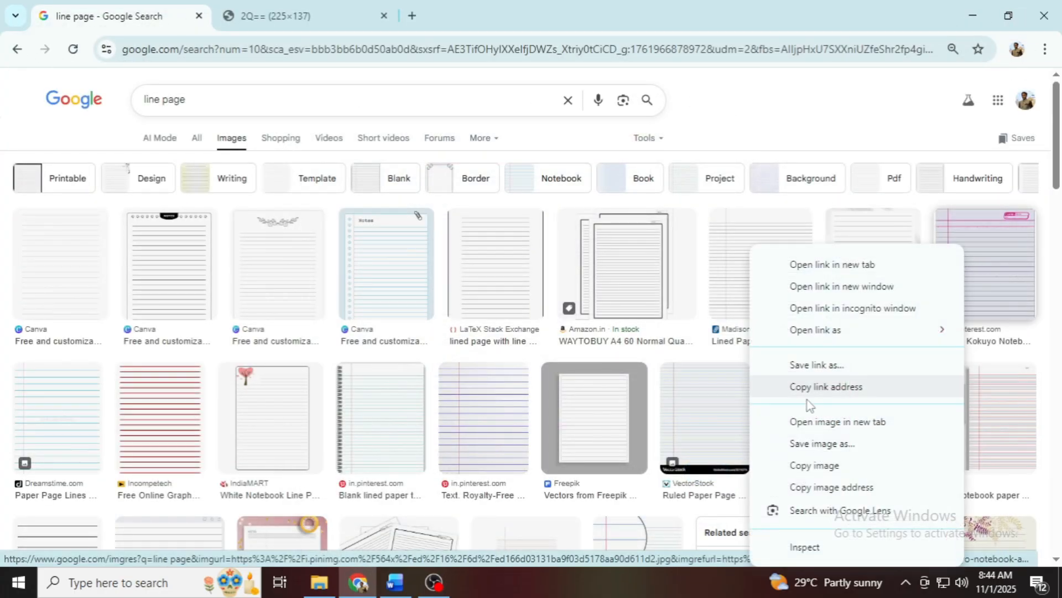
left_click(857, 423)
left_click(470, 16)
scroll(519, 293, "up", 5)
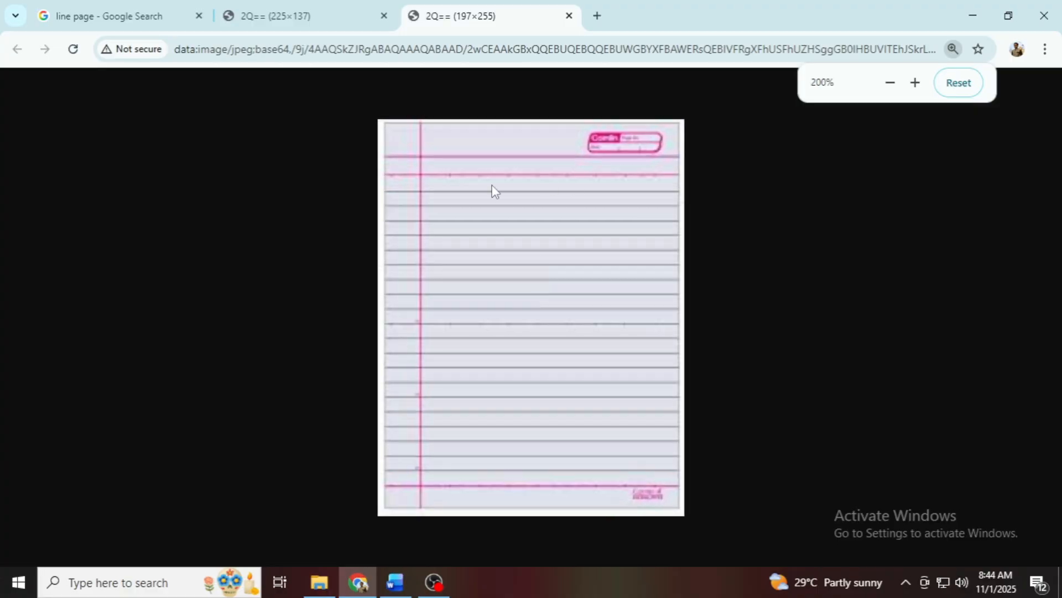
scroll(440, 279, "up", 1)
scroll(440, 279, "down", 1)
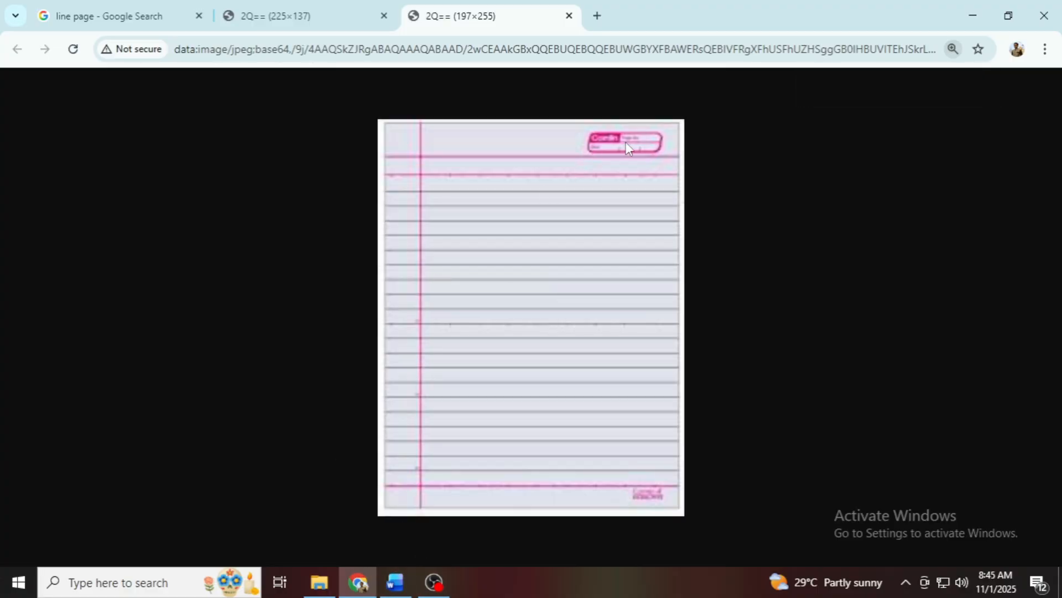
left_click(395, 581)
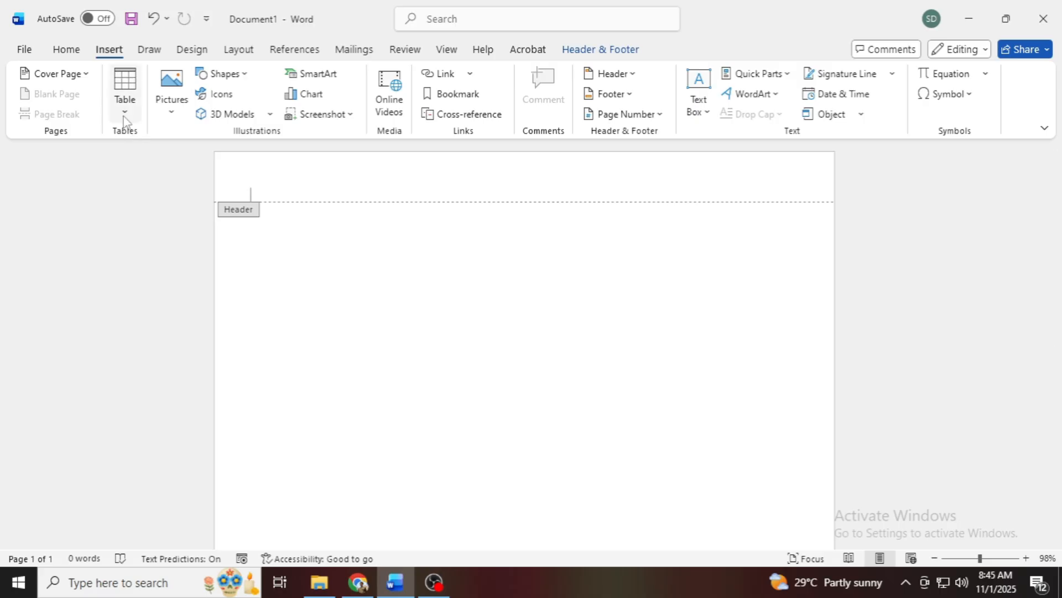
left_click(700, 108)
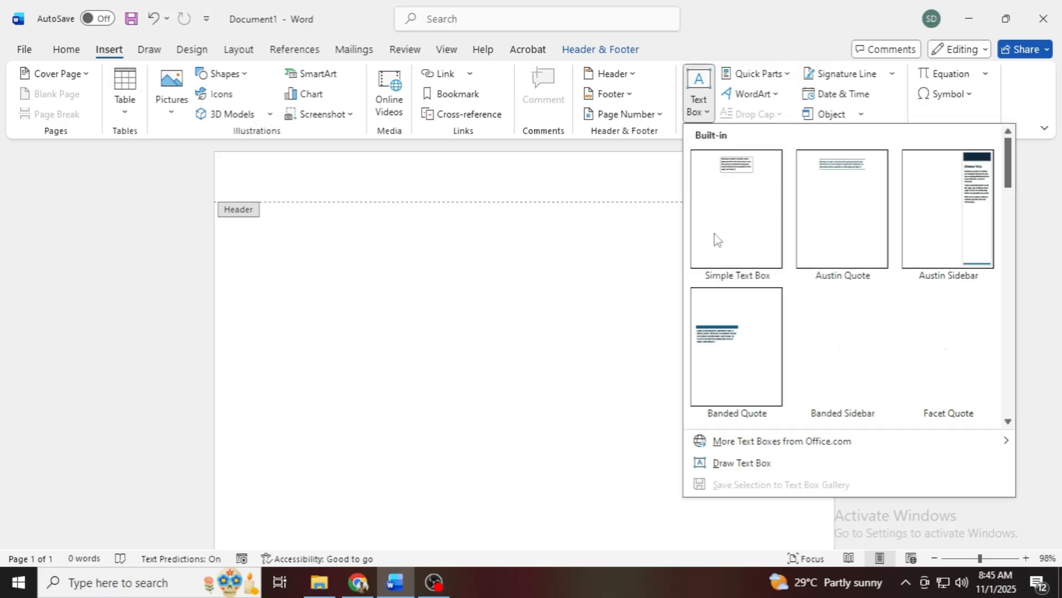
left_click(741, 462)
left_click_drag(683, 157, 800, 192)
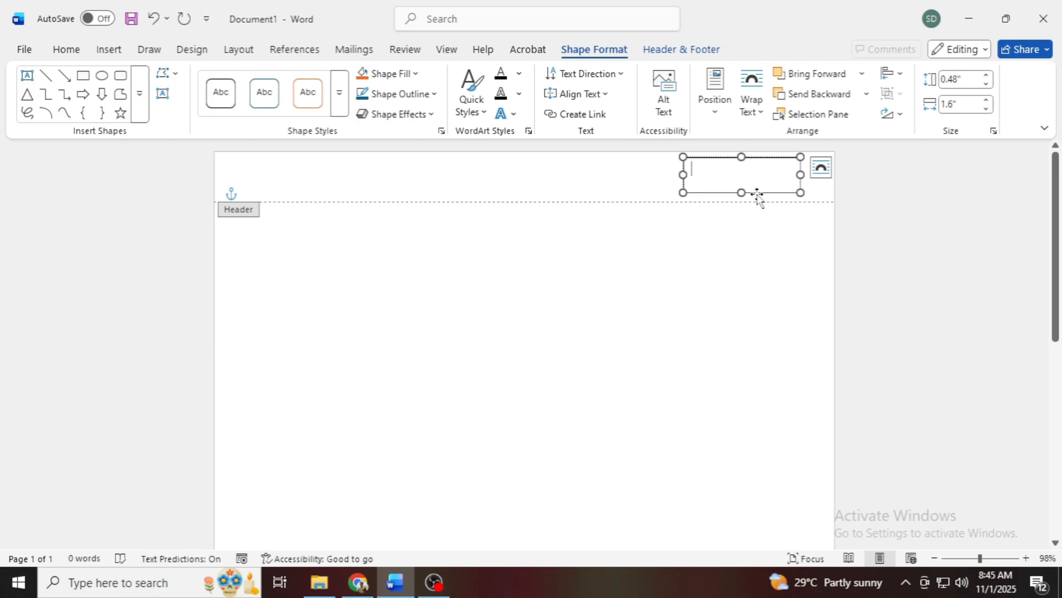
key("Delete")
Step: Draw a rounded rectangle about 1.18" wide and 0.47" high at the right end of the header
left_click(111, 49)
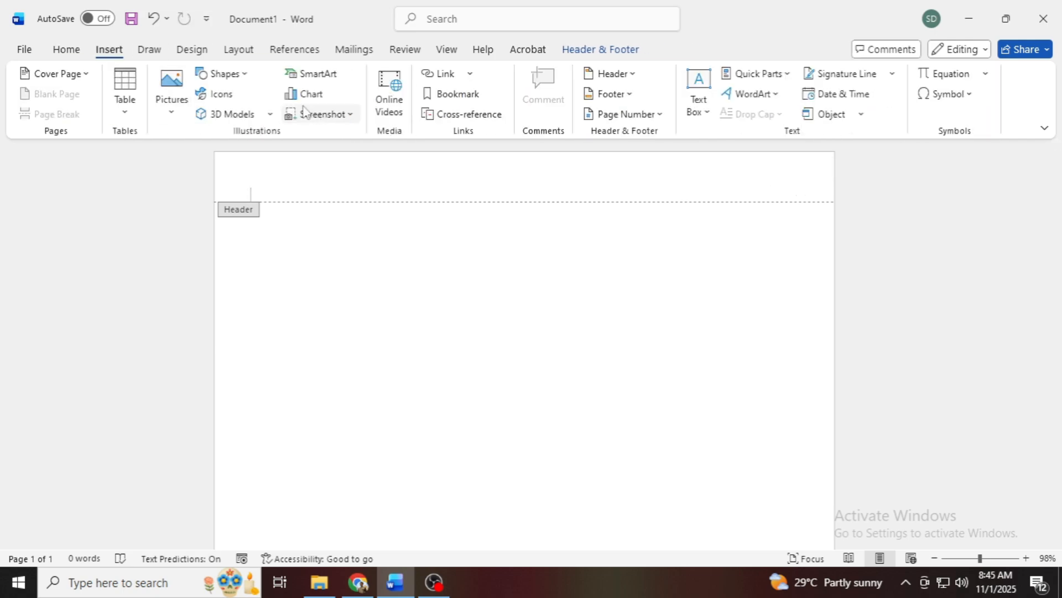
left_click(224, 74)
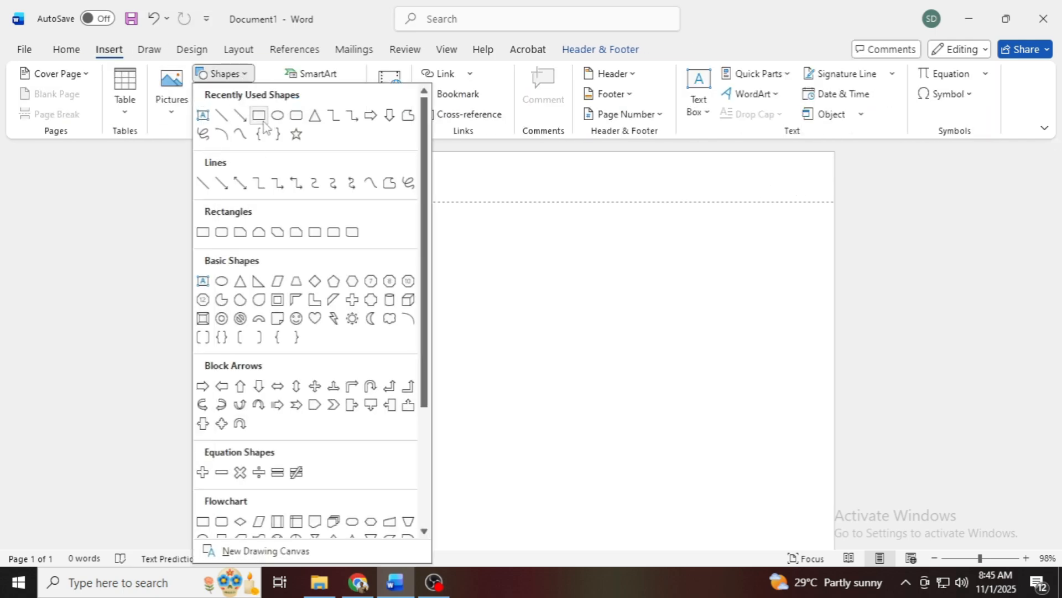
left_click(288, 115)
left_click_drag(716, 160, 804, 194)
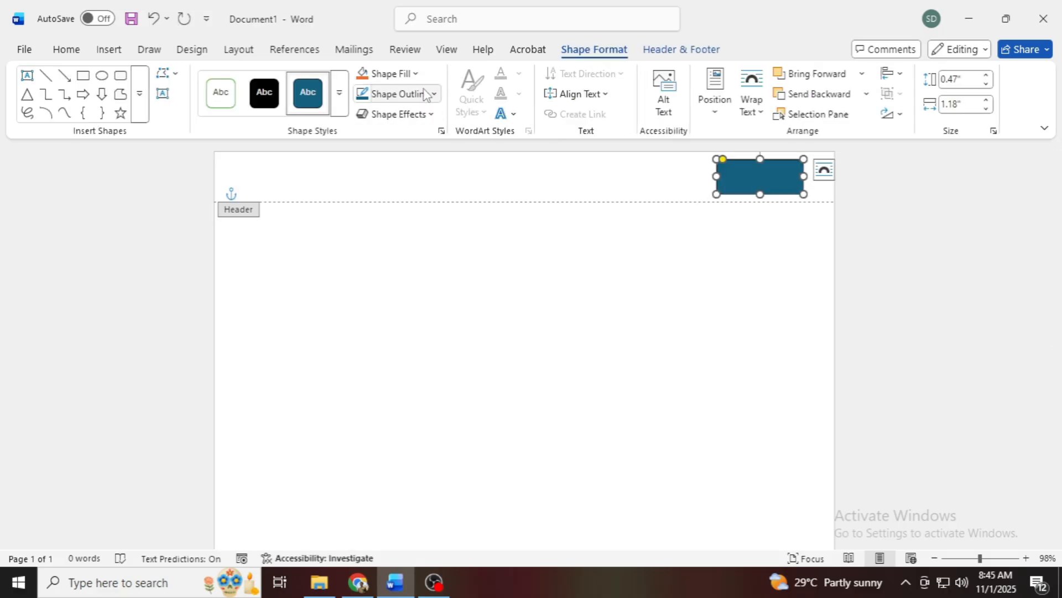
Step: Remove the rounded rectangle's fill and set its outline colour to red
left_click(416, 73)
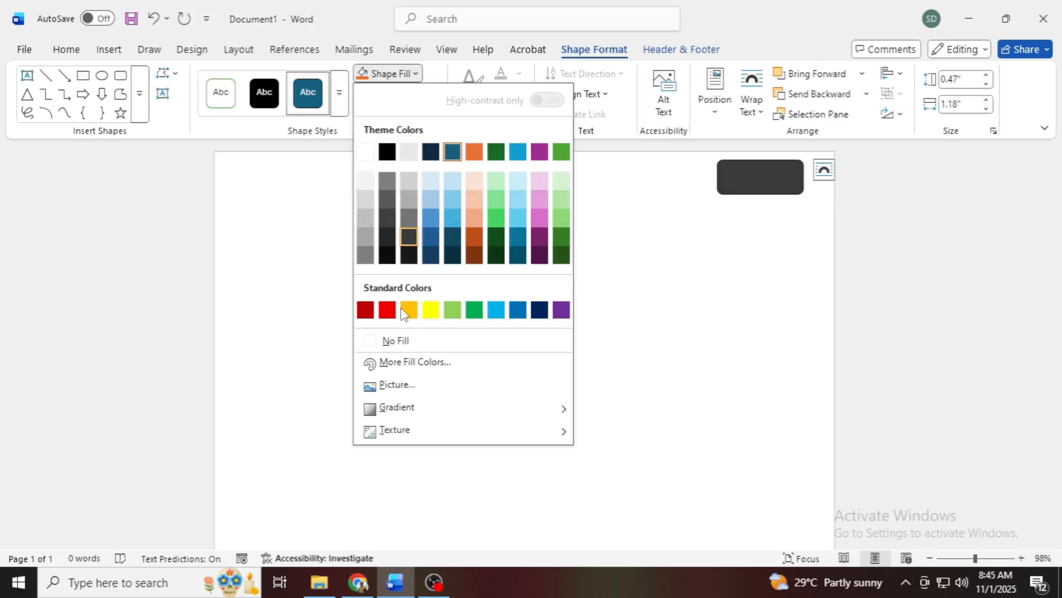
left_click(394, 339)
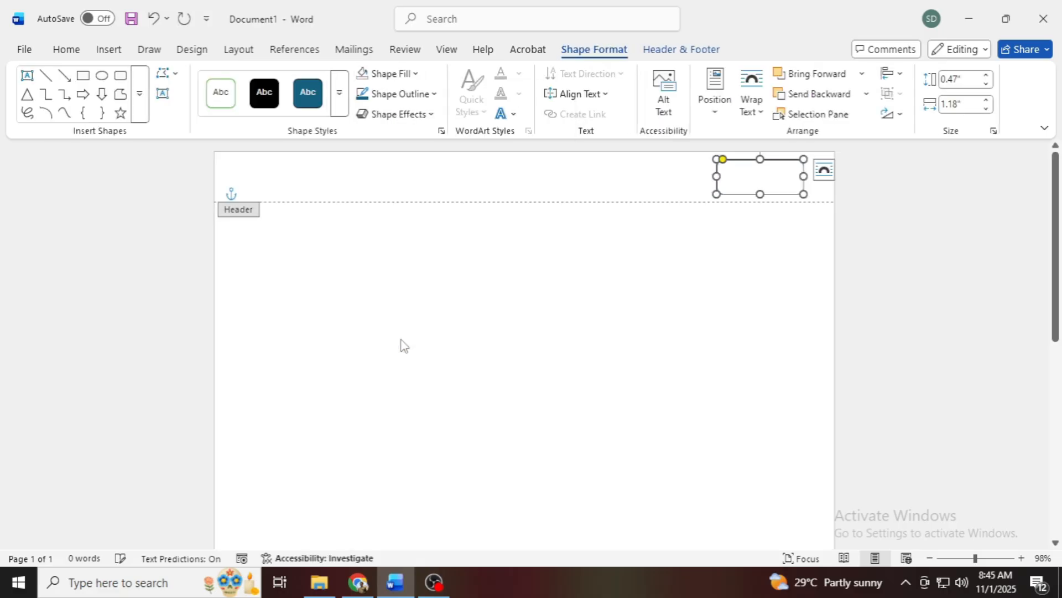
left_click(435, 94)
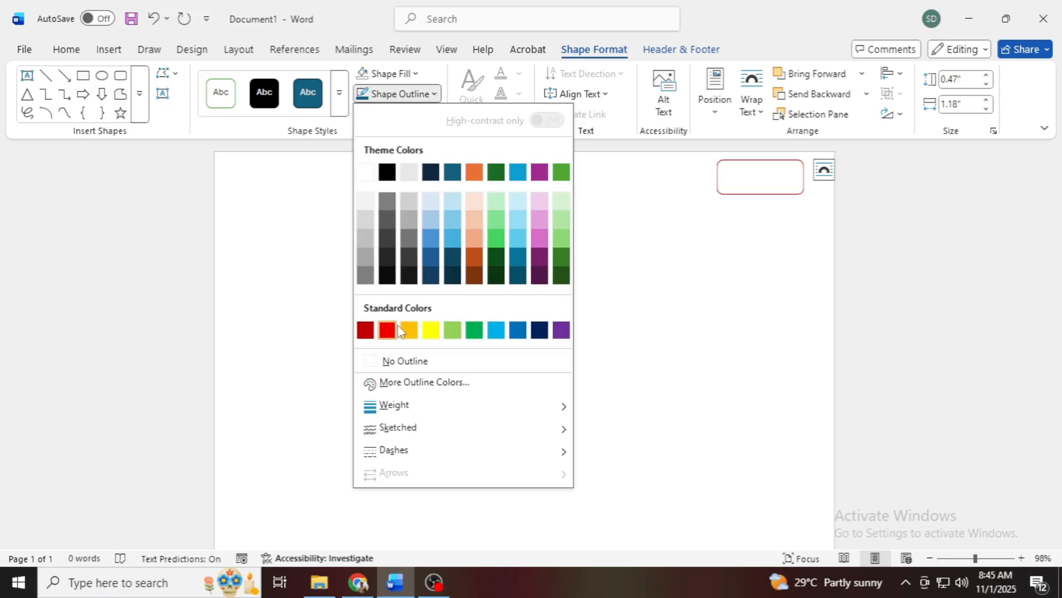
left_click(387, 331)
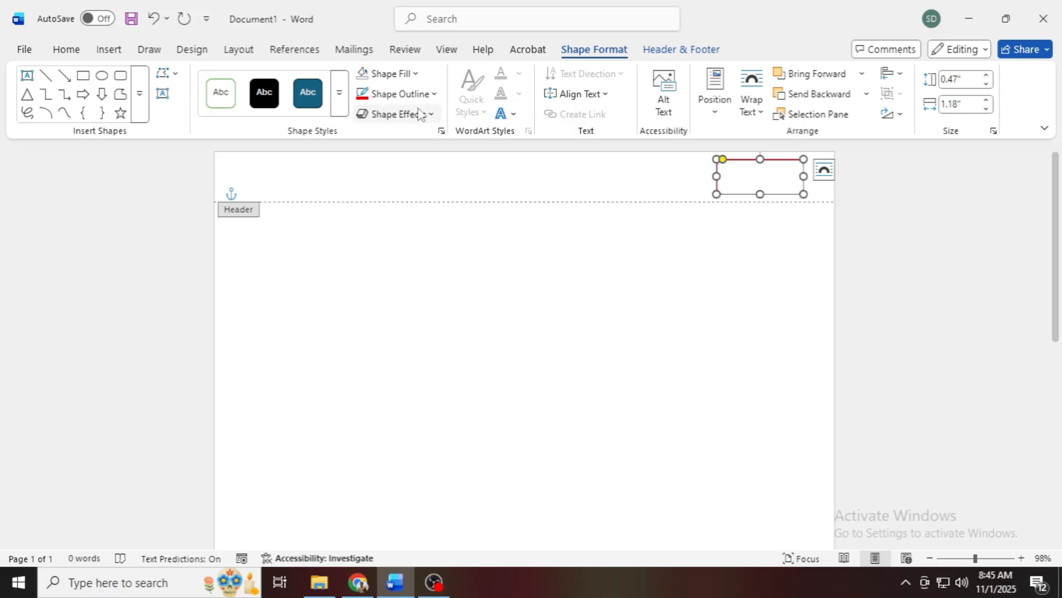
Step: Set the rounded rectangle's outline weight to 2¼ pt and widen the shape leftwards to about 1.33"
left_click(434, 94)
mouse_move(412, 412)
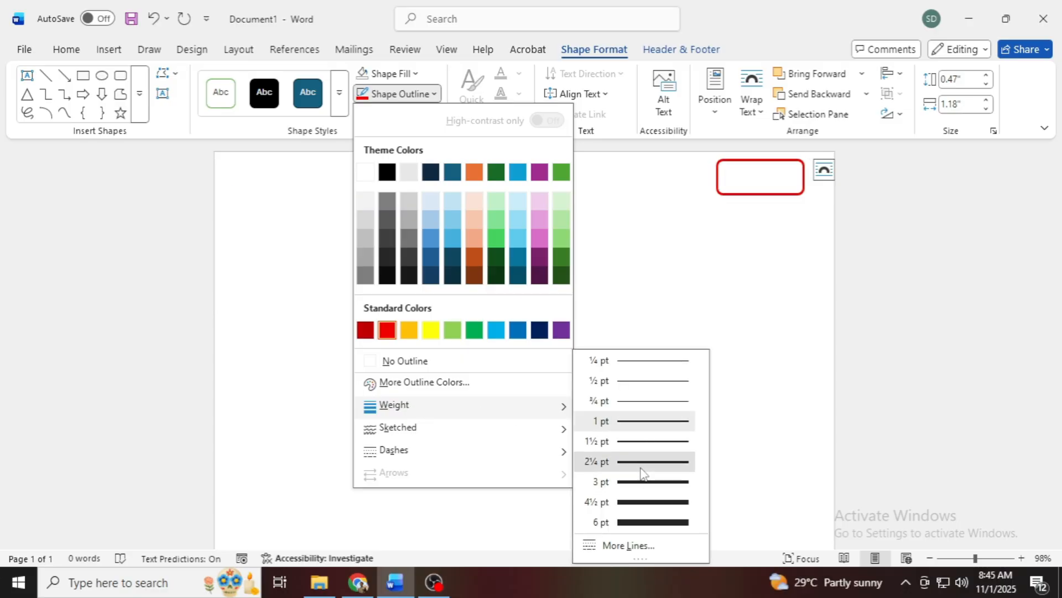
left_click(643, 464)
left_click_drag(717, 176, 705, 176)
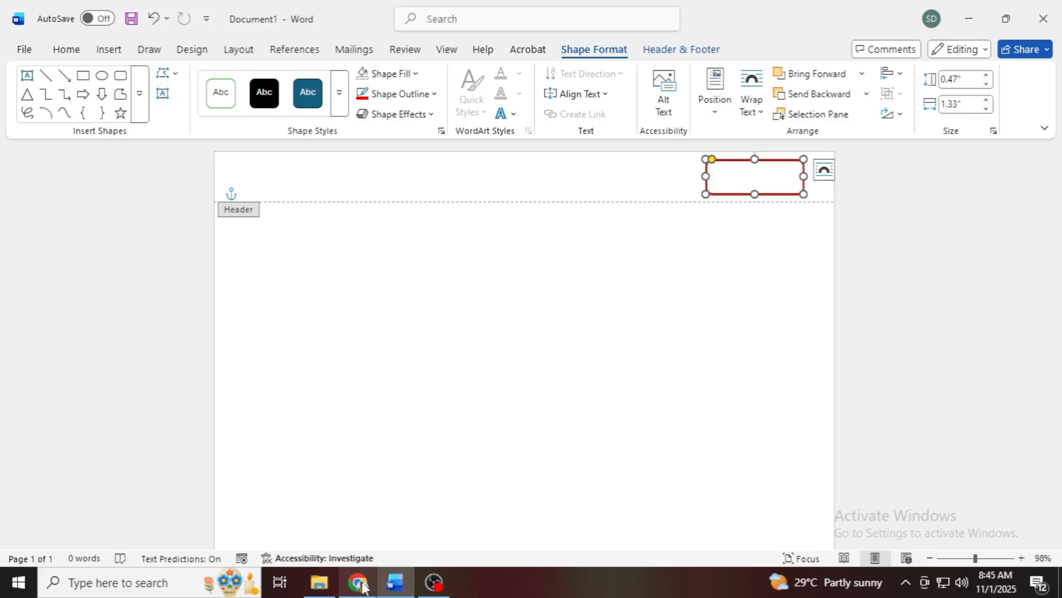
Step: Check the reference notebook page in Chrome and, back in Word, draw a text box about 0.76" by 0.23" in the rounded rectangle's upper-left corner
left_click(359, 583)
scroll(652, 168, "up", 1)
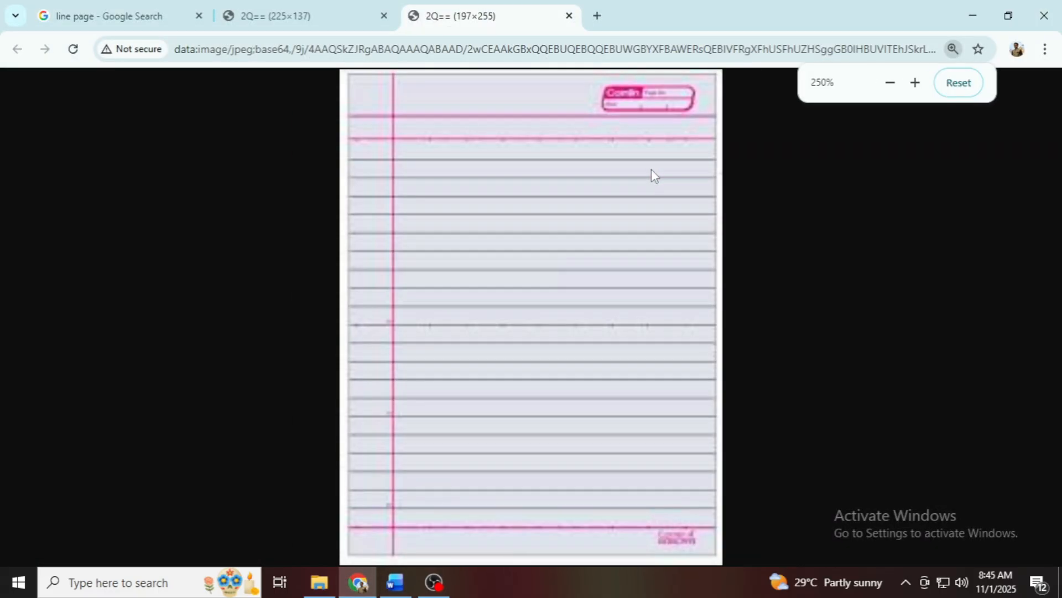
scroll(653, 169, "up", 3)
left_click(395, 582)
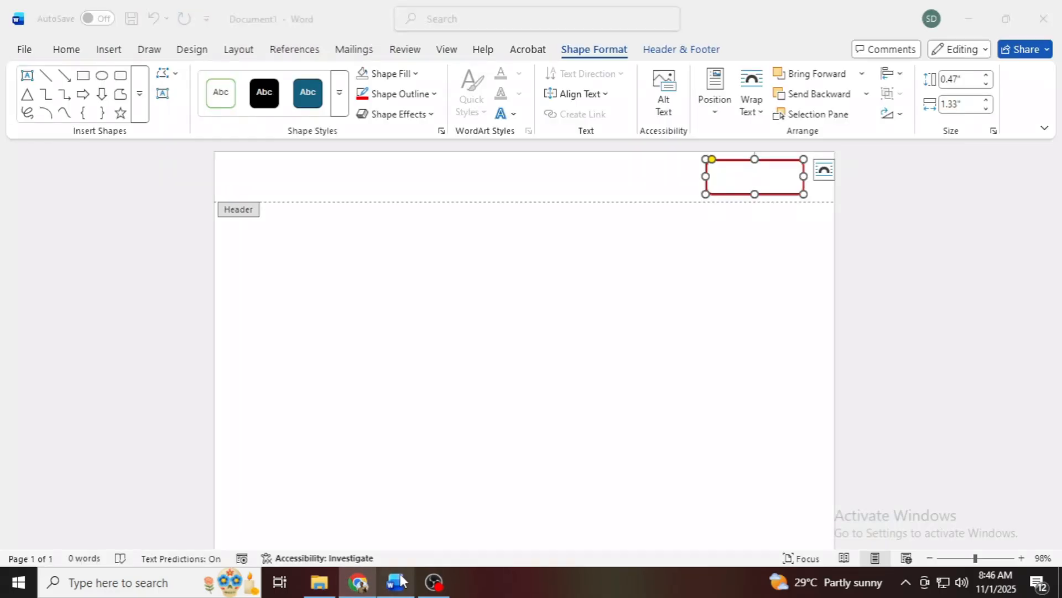
left_click(109, 50)
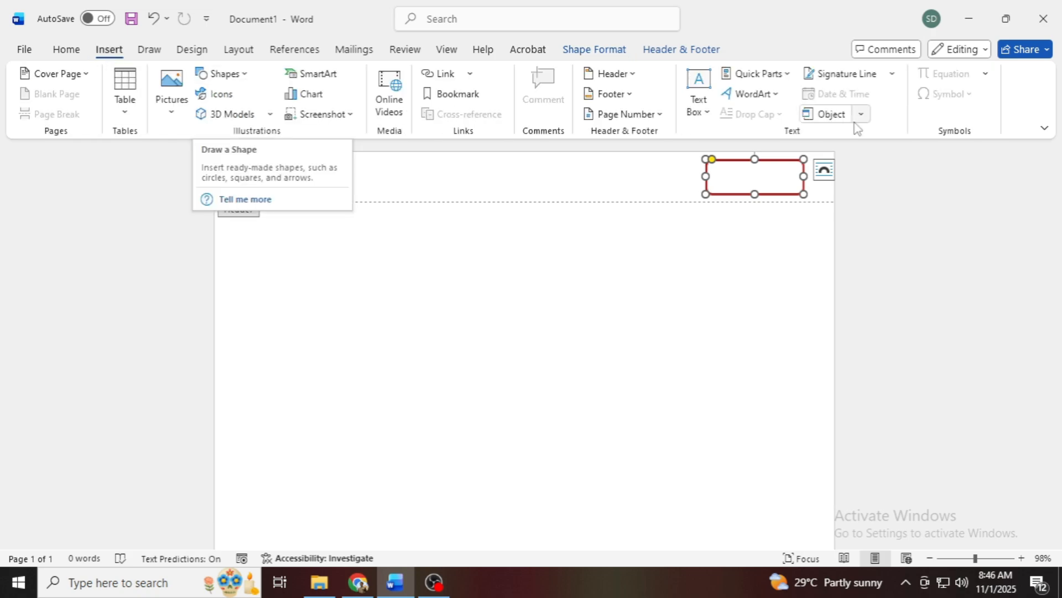
left_click(698, 111)
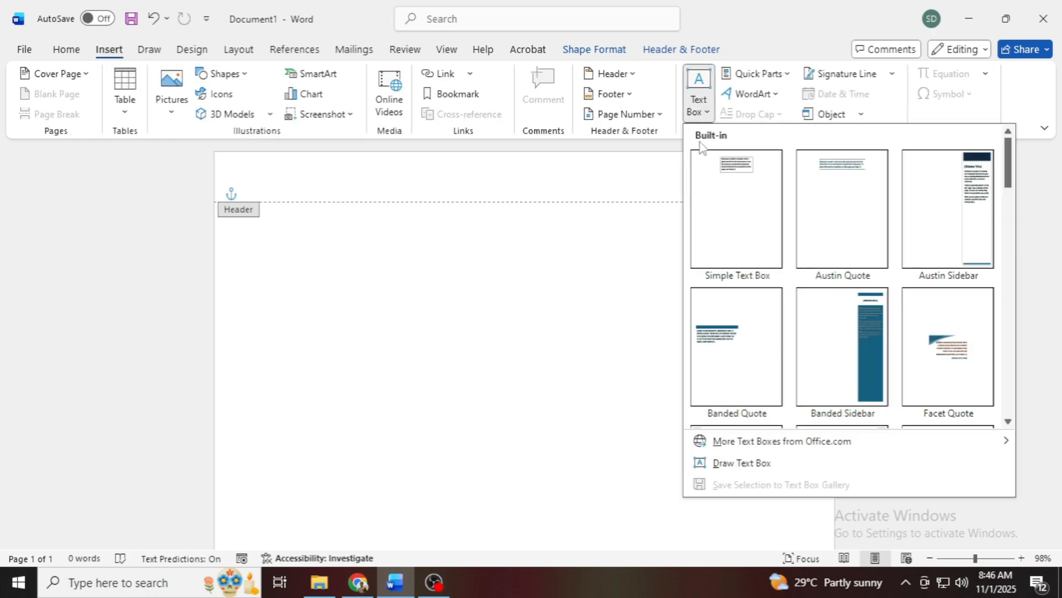
left_click(740, 465)
left_click(980, 559)
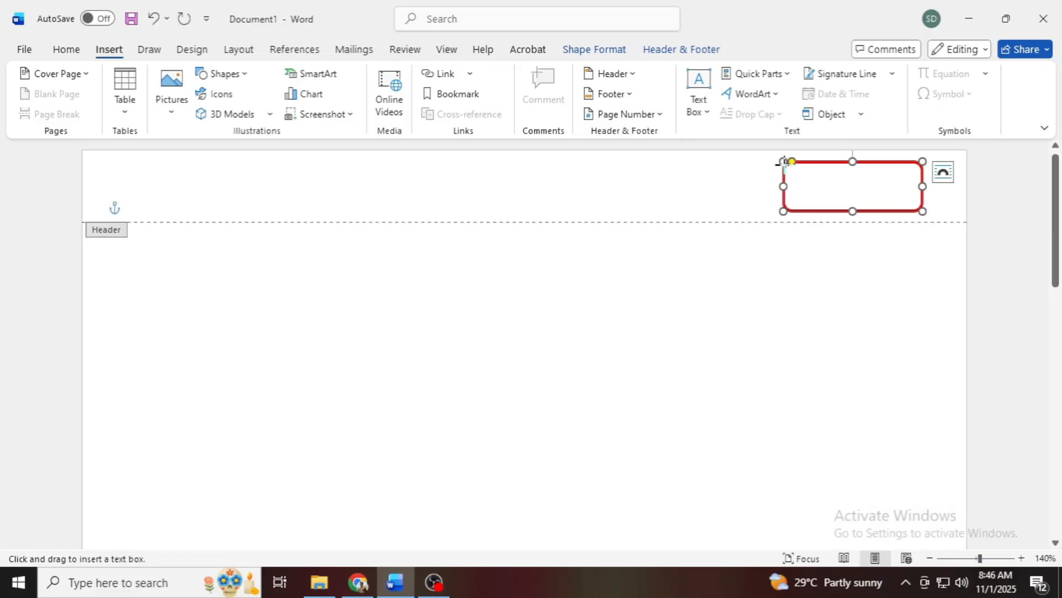
left_click_drag(783, 161, 868, 188)
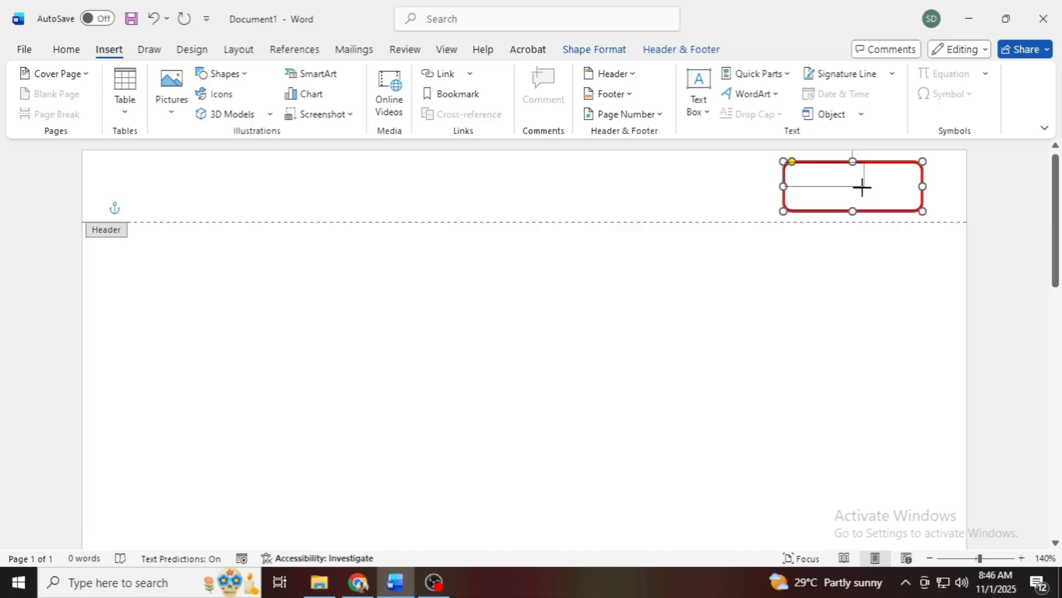
left_click_drag(862, 188, 864, 186)
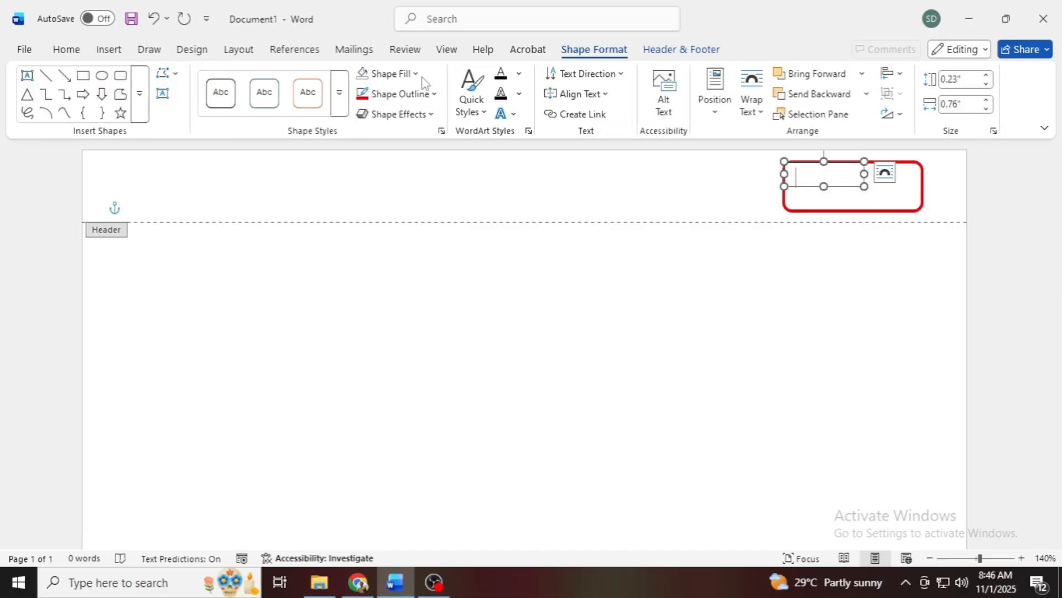
Step: Fill the text box in the rounded rectangle's upper-left corner with standard red and remove its outline
left_click(416, 74)
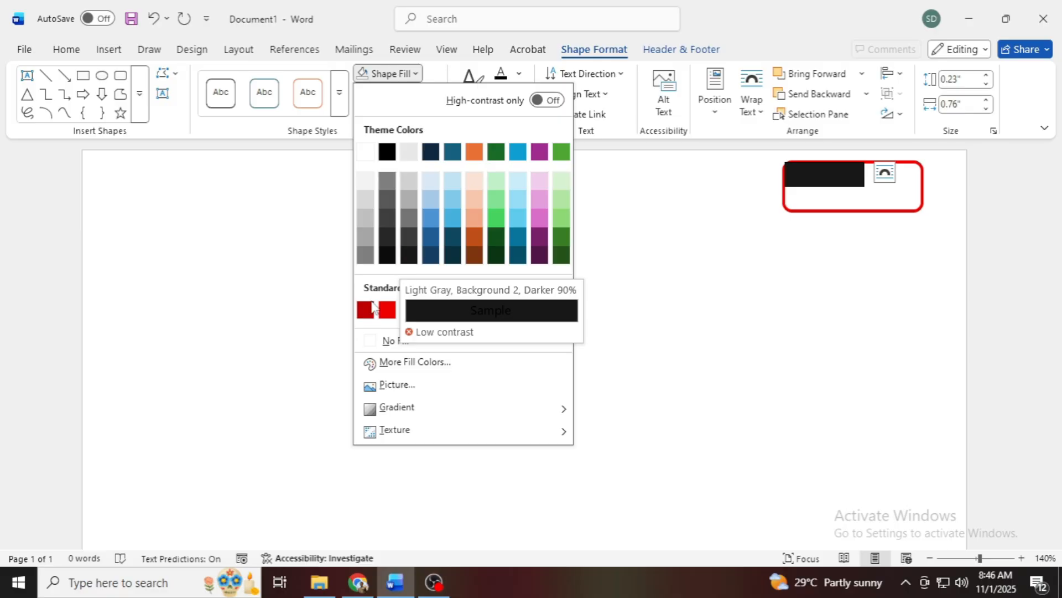
left_click(387, 310)
left_click(407, 93)
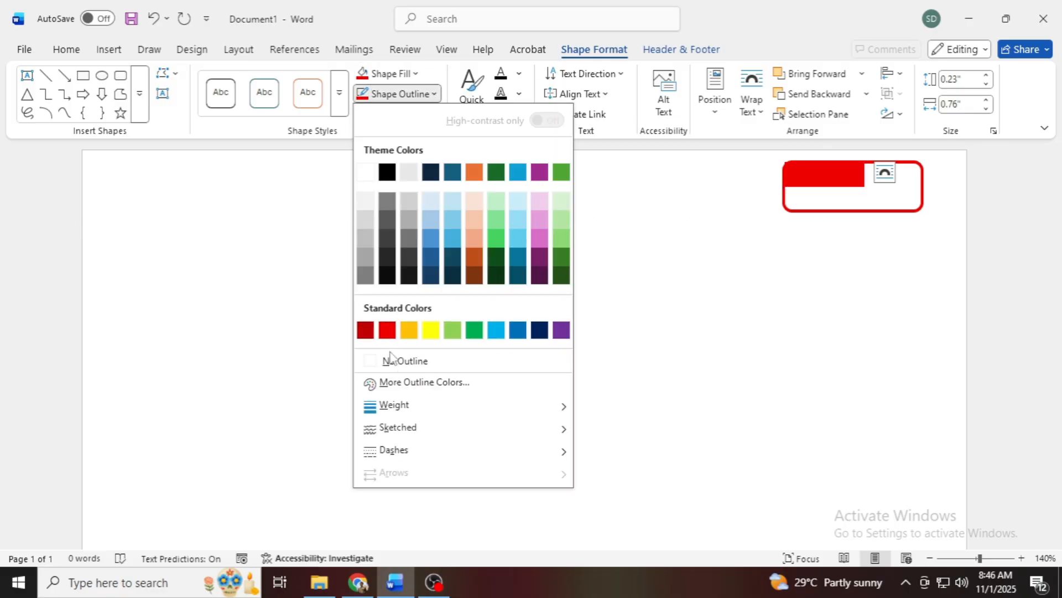
left_click(392, 360)
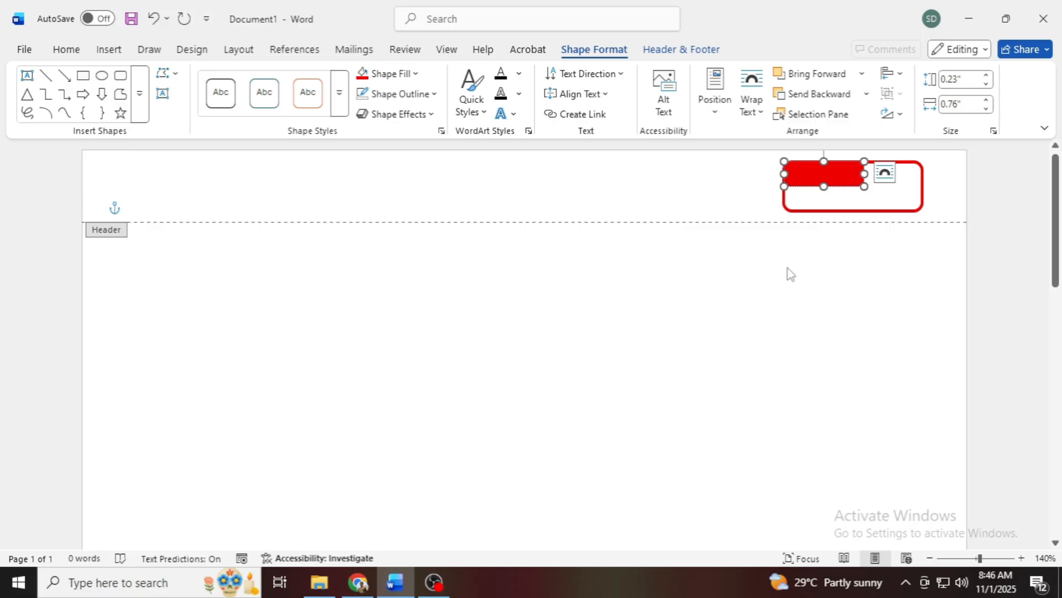
Step: Check the label on the reference notebook page in Chrome and, back in Word, enter CAMLIN in the red text box
left_click(357, 587)
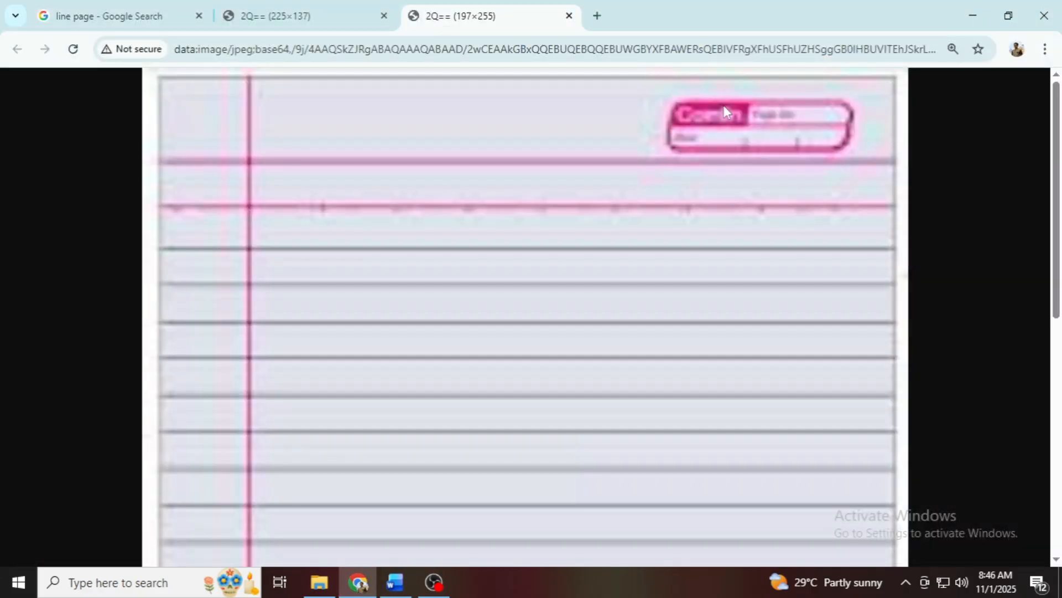
key("alt+Tab")
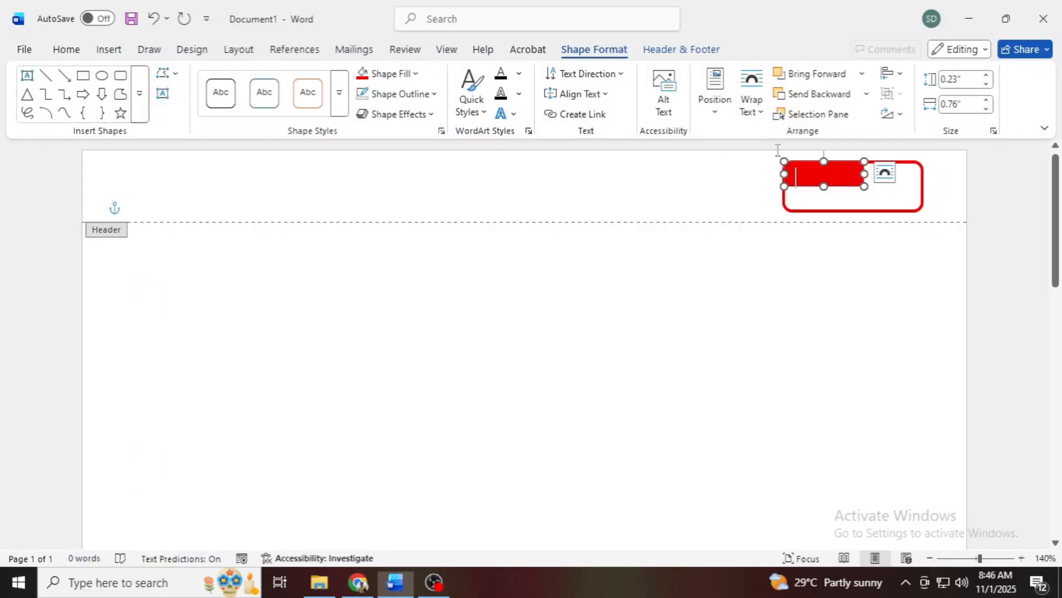
type("CAMU")
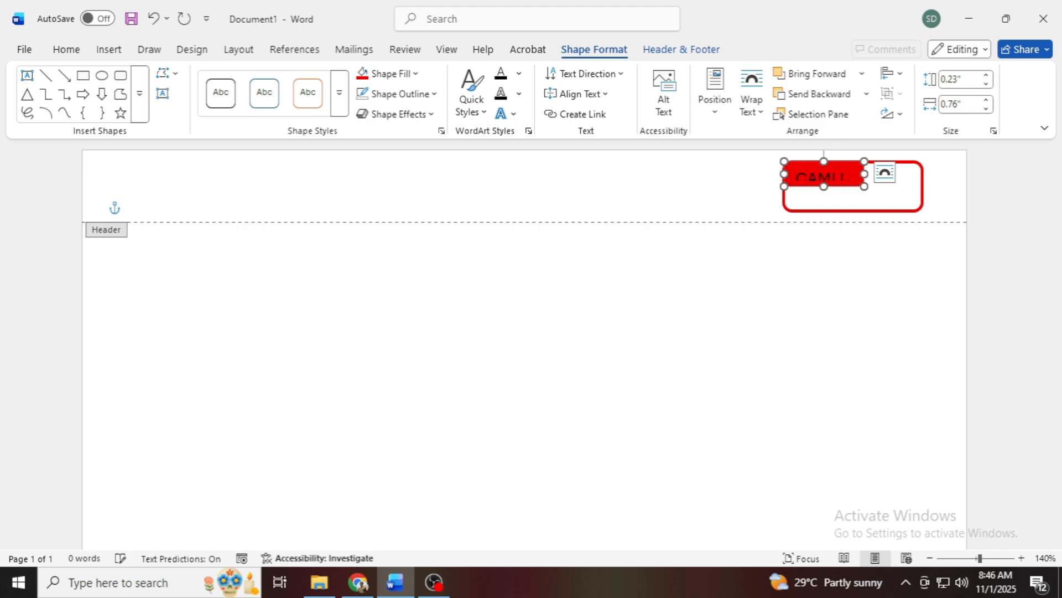
Step: Format the CAMLIN text as 9 pt, bold, italic and white
key("ctrl+a")
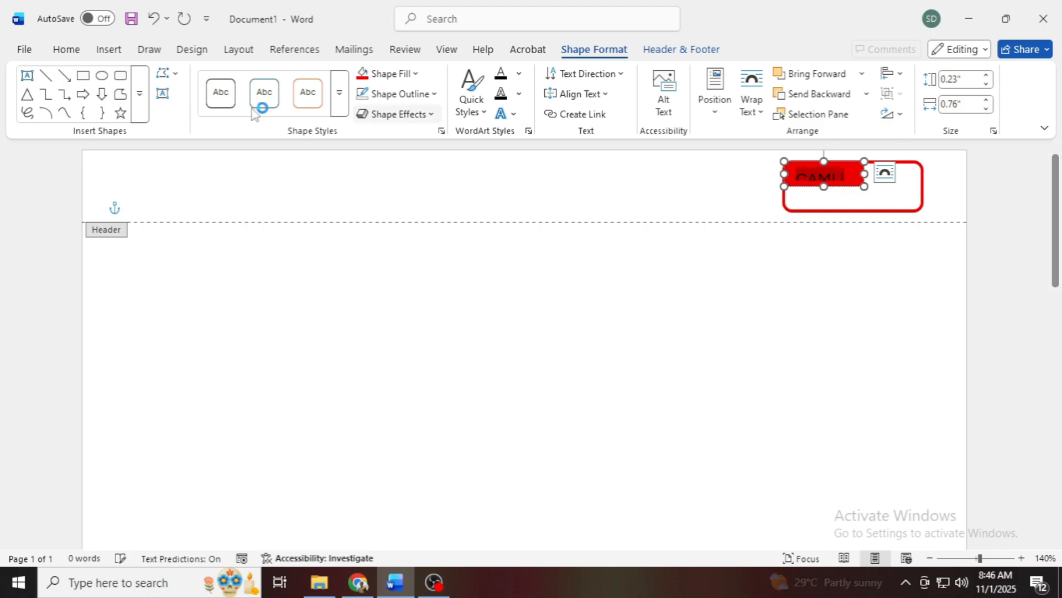
left_click(67, 49)
left_click(242, 113)
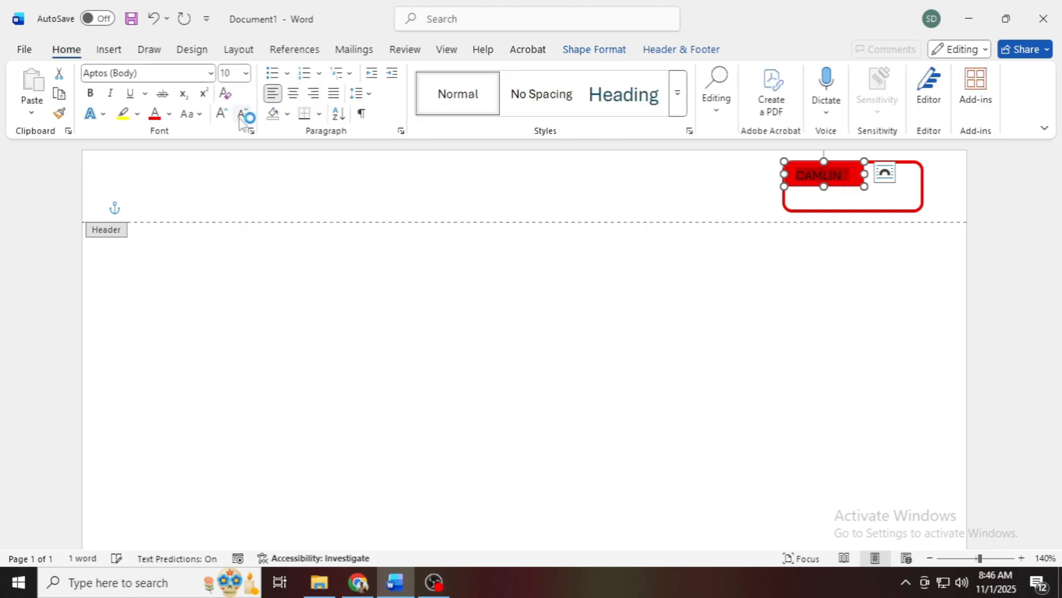
left_click(242, 114)
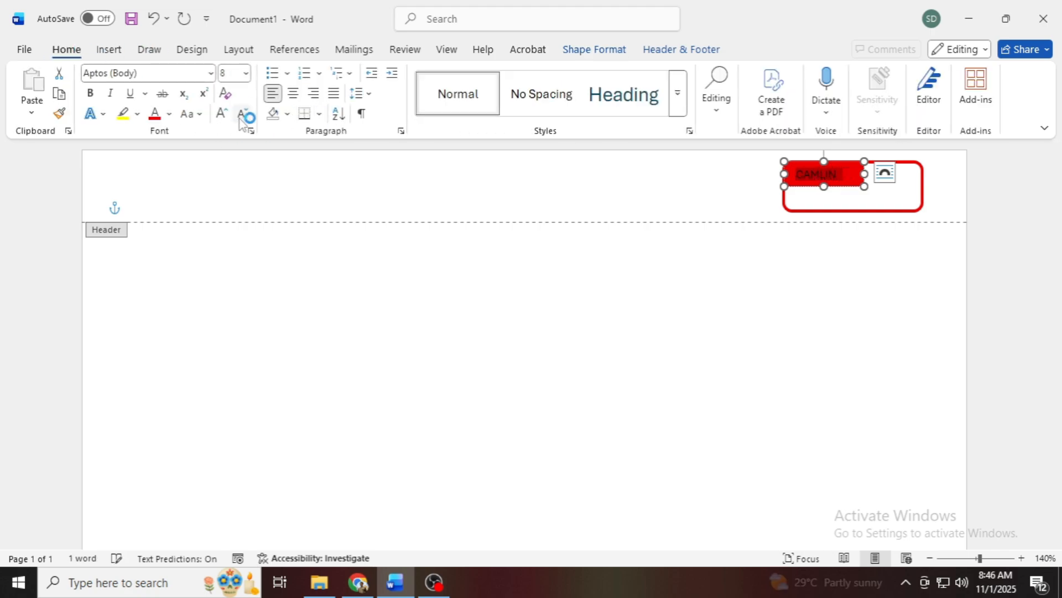
left_click(98, 97)
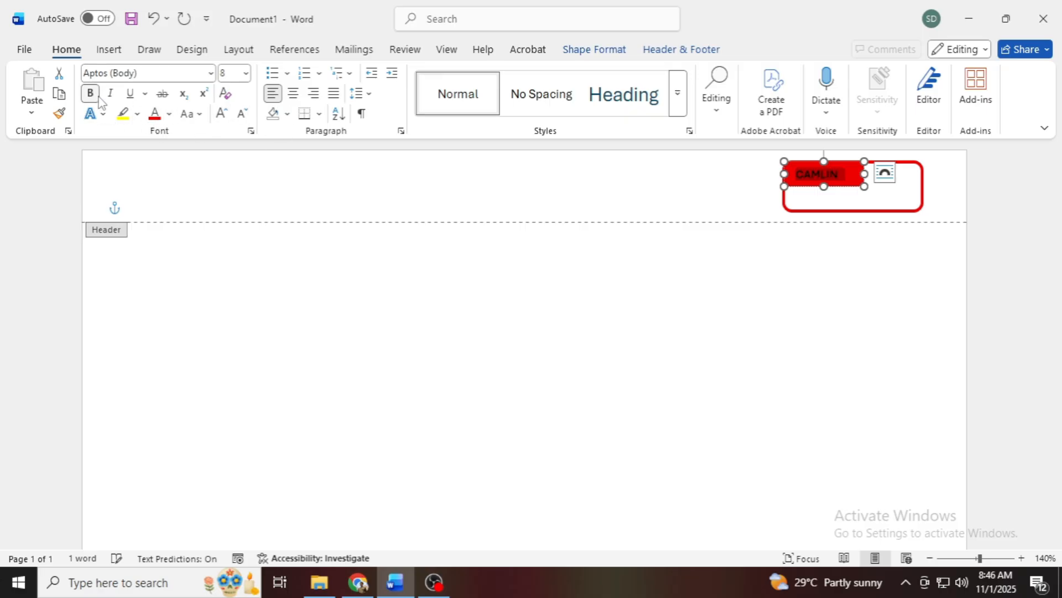
left_click(223, 114)
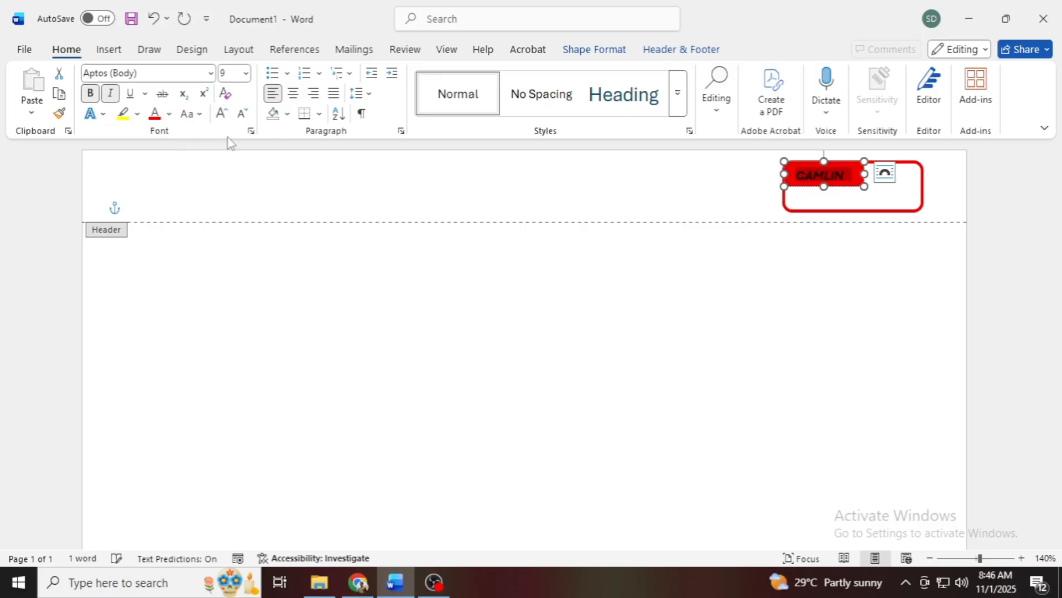
left_click(192, 114)
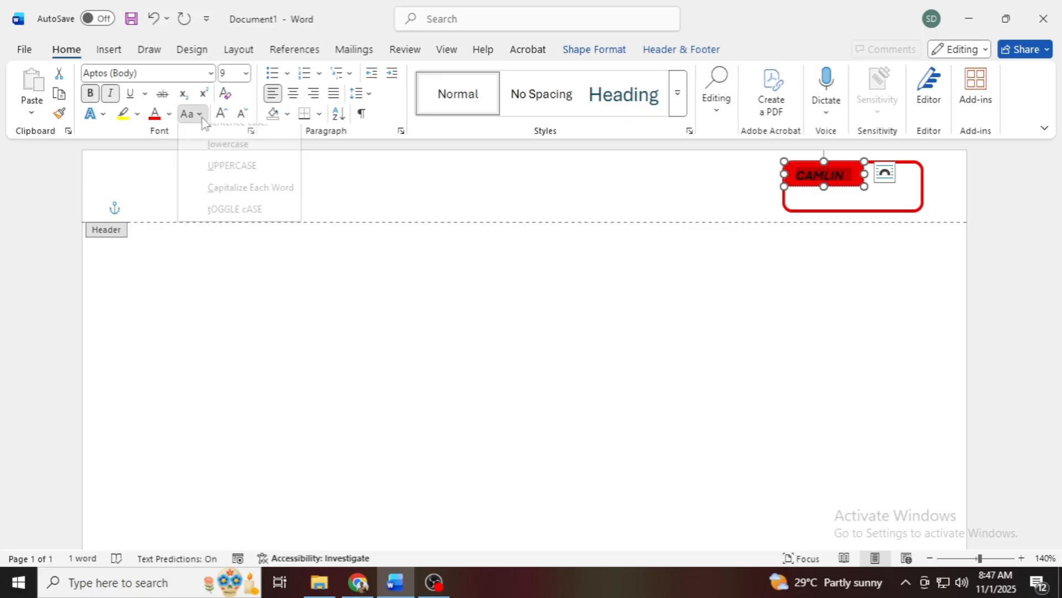
left_click(168, 114)
left_click(157, 216)
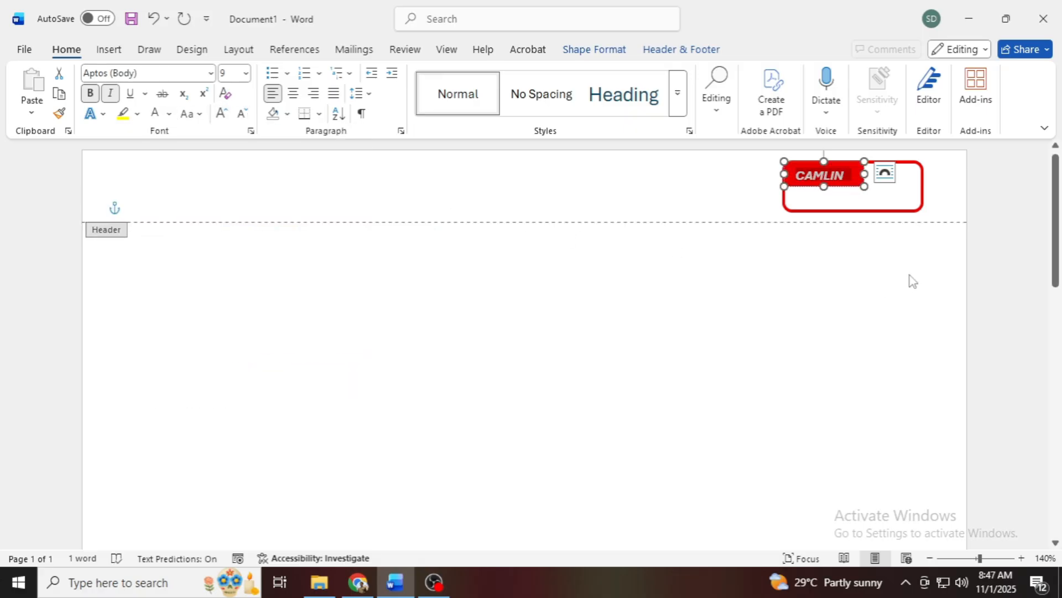
left_click(962, 202)
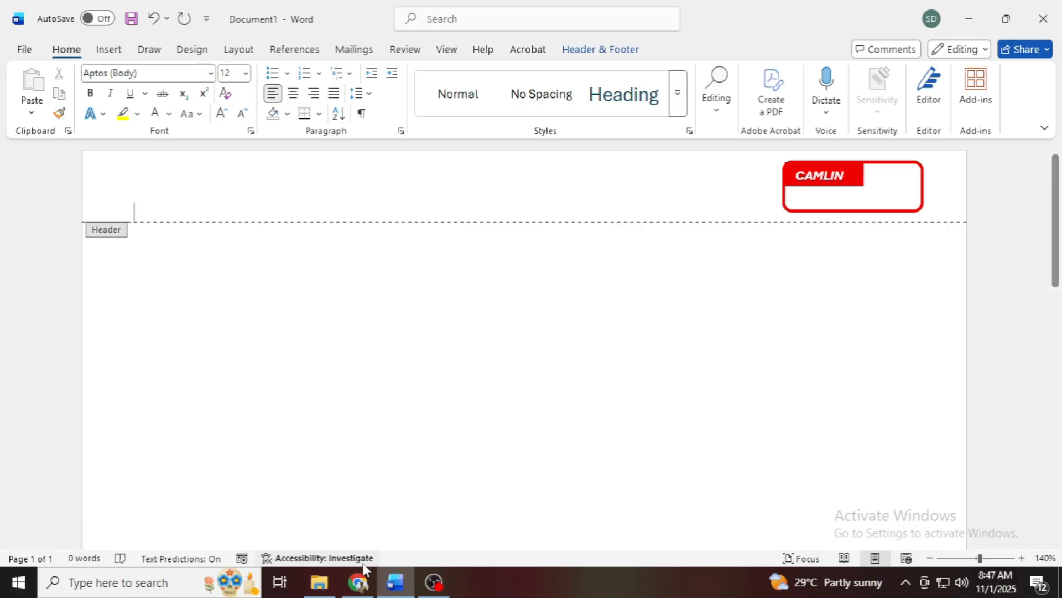
Step: Check the label box on the reference notebook page in Chrome, close the File Explorer window and return to Word
left_click(358, 581)
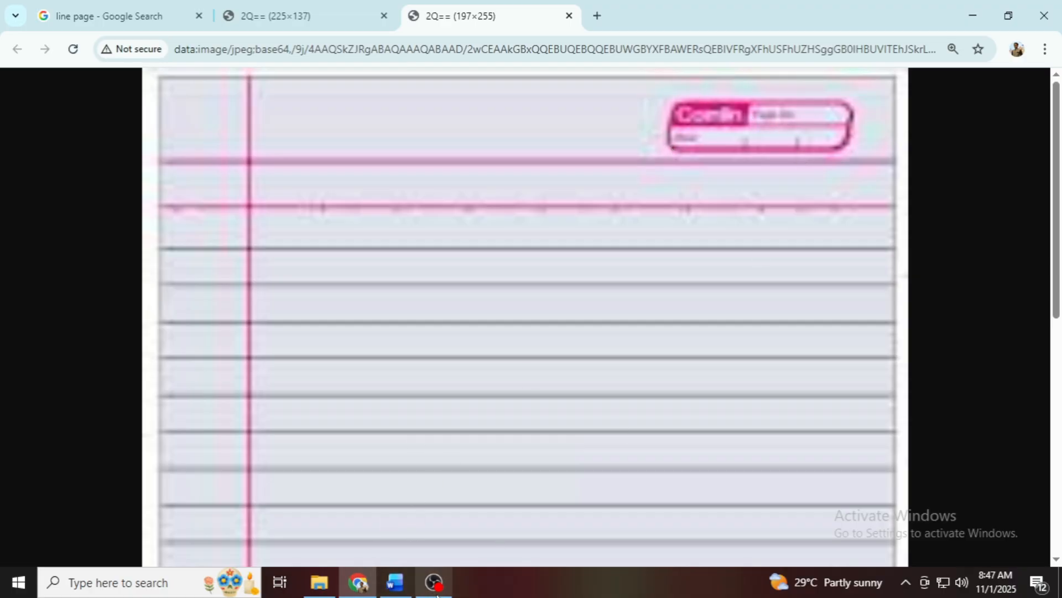
left_click(320, 582)
left_click(1047, 7)
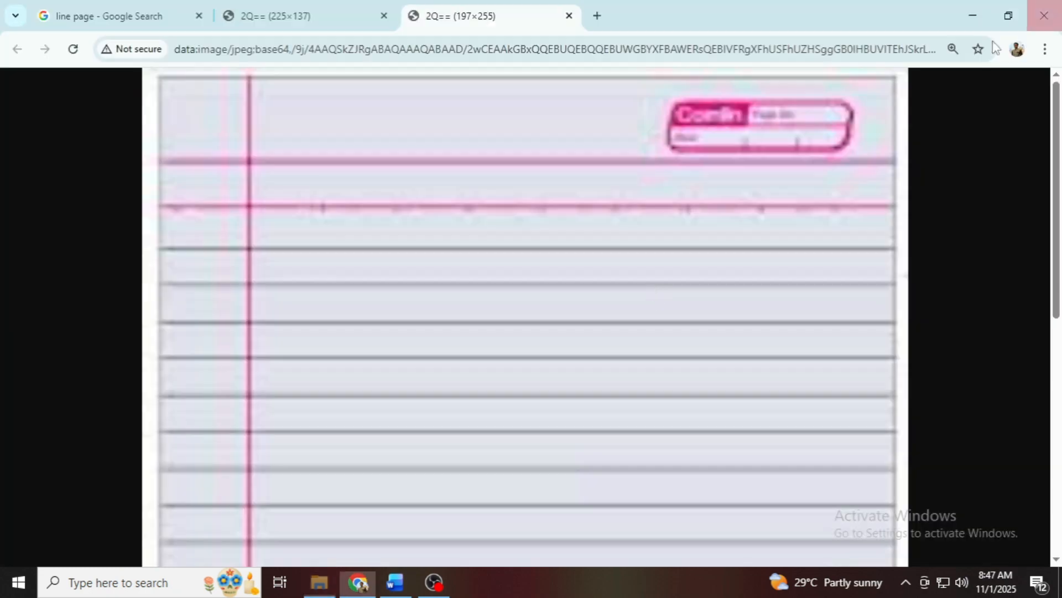
left_click(368, 581)
left_click(109, 49)
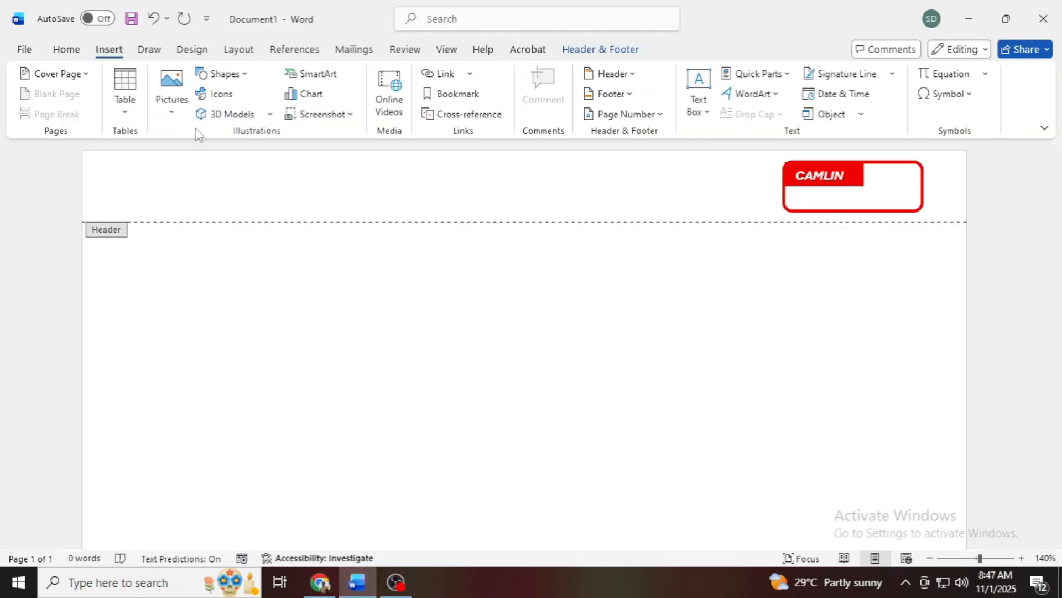
left_click(124, 101)
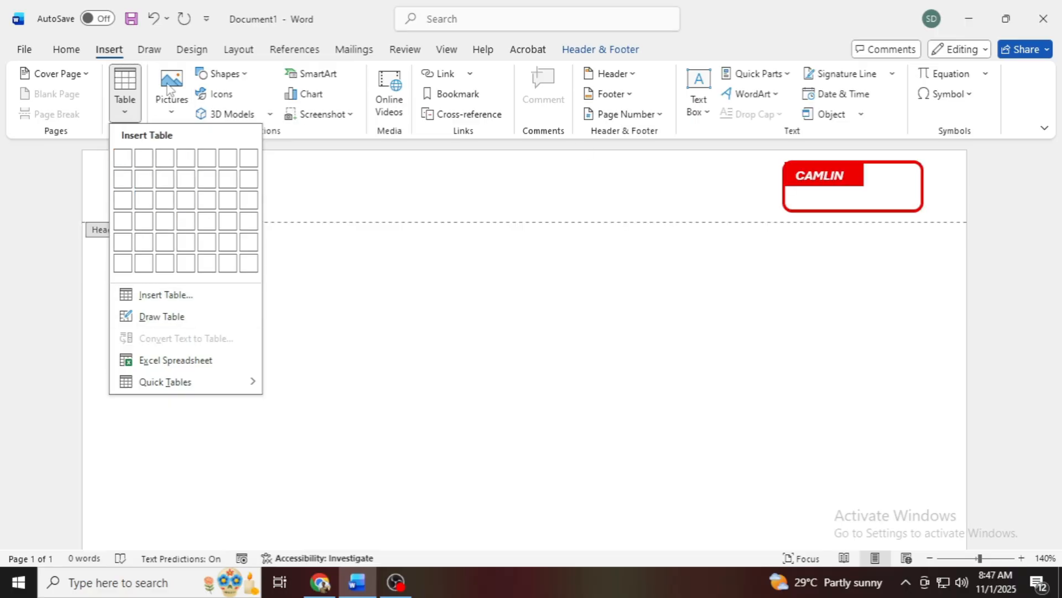
left_click(191, 53)
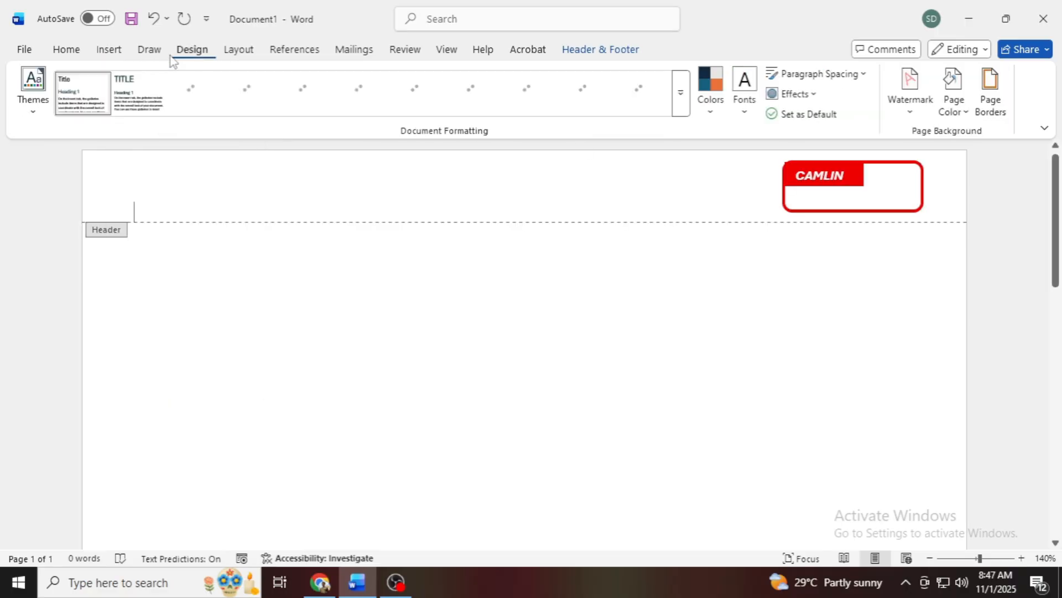
left_click(142, 53)
Step: Draw a horizontal line about 1.33" long across the middle of the rounded rectangle, just below the CAMLIN label
left_click(105, 52)
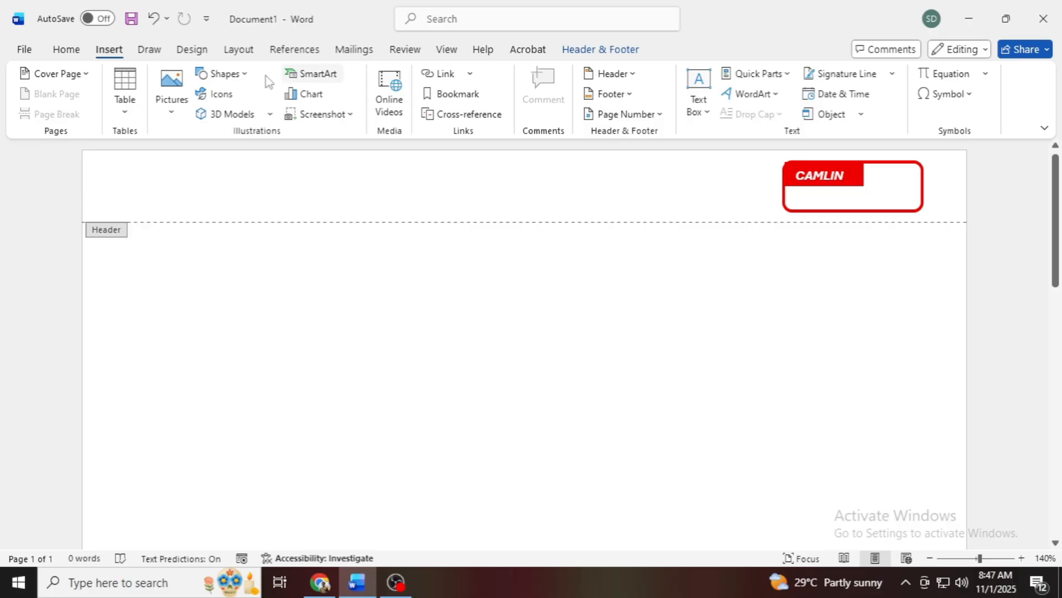
left_click(225, 74)
left_click(220, 132)
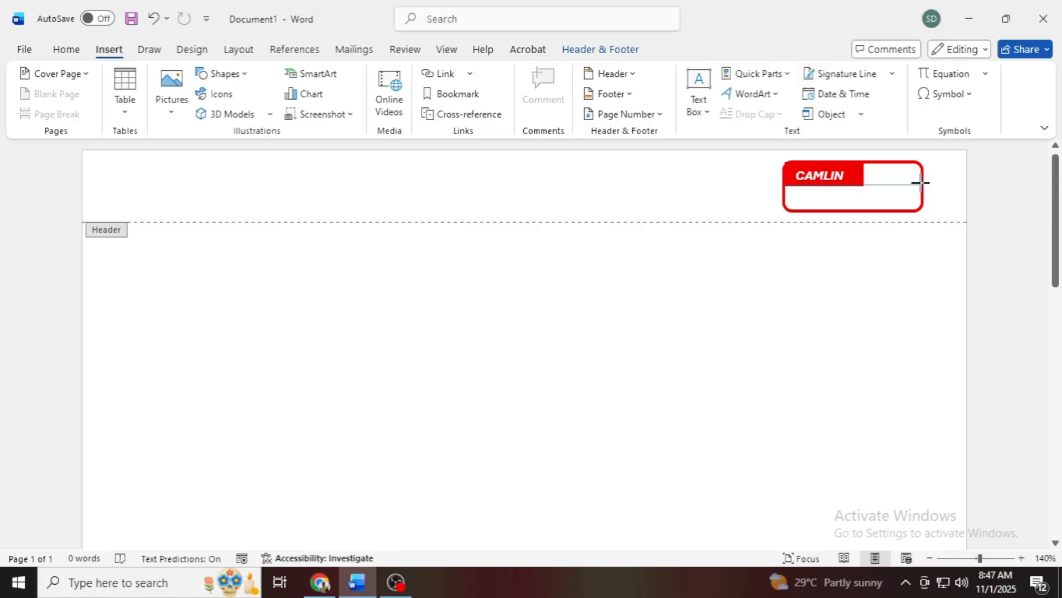
left_click_drag(921, 184, 921, 185)
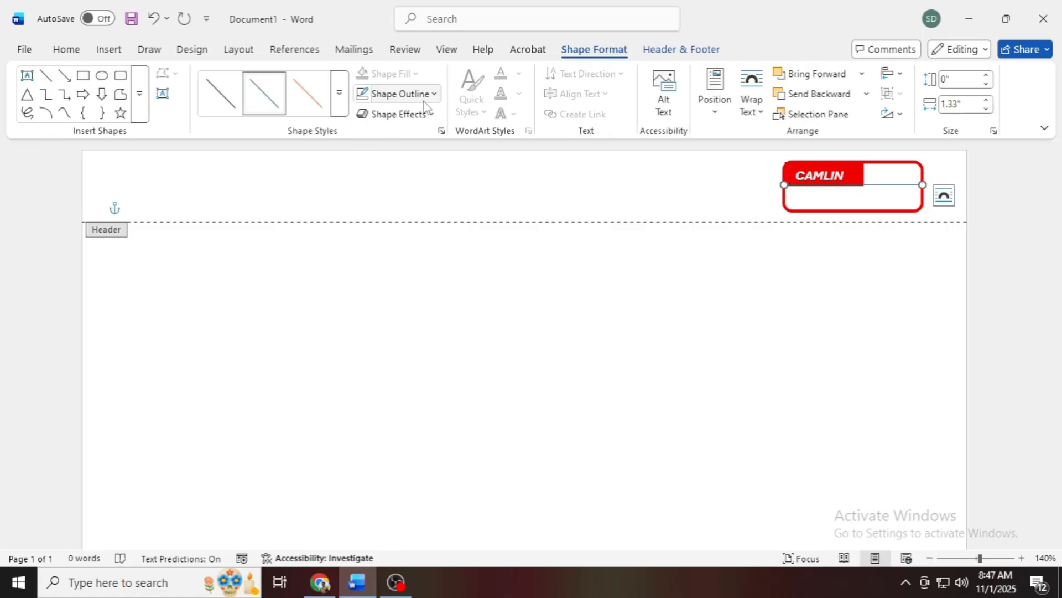
Step: Apply a thicker preset style to the dividing line and set its outline colour to red
left_click(347, 113)
left_click(324, 238)
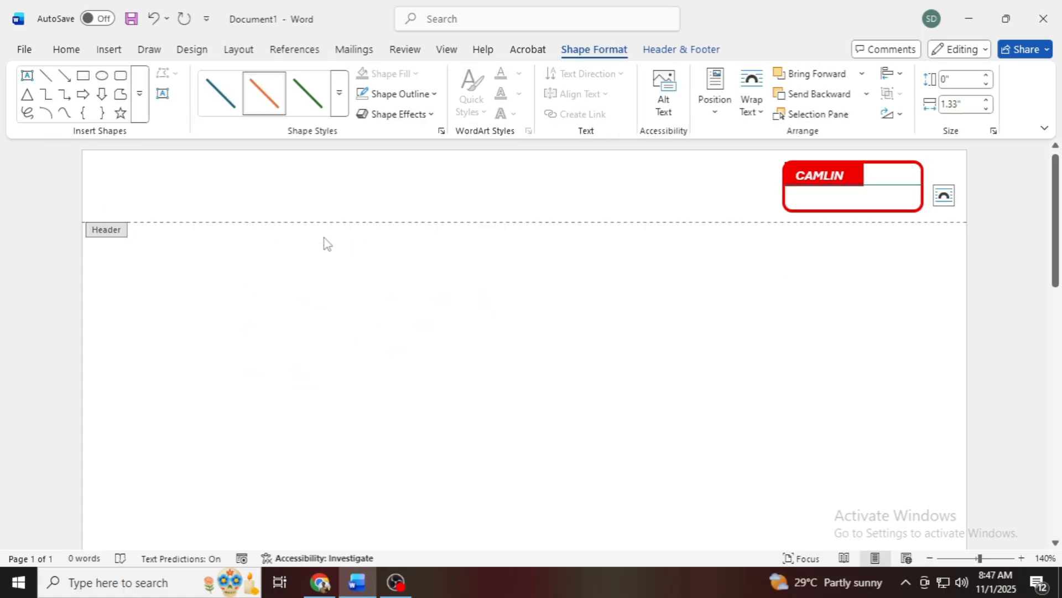
left_click(398, 94)
left_click(387, 329)
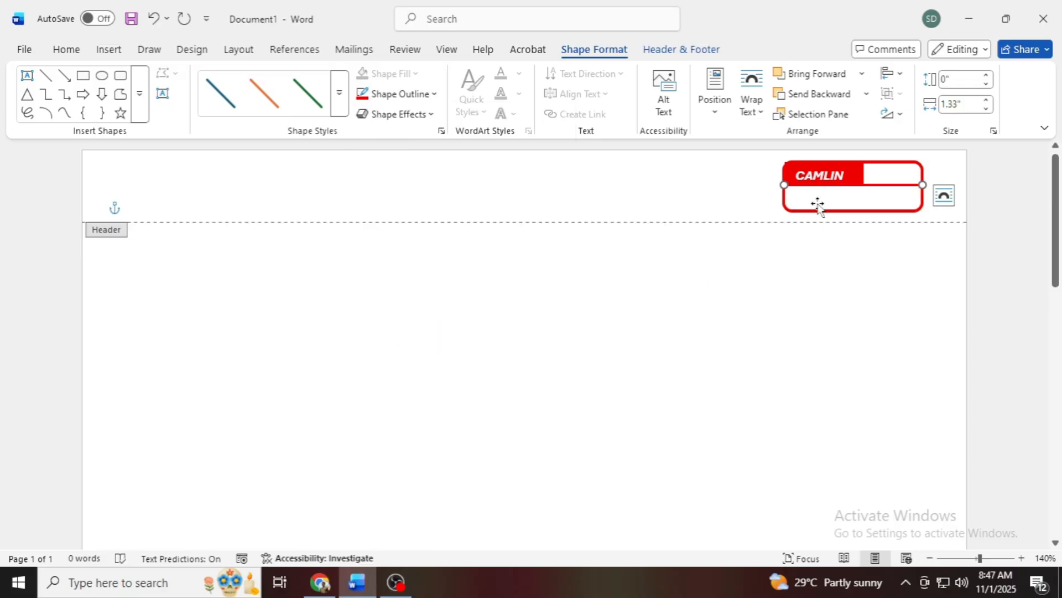
left_click(110, 50)
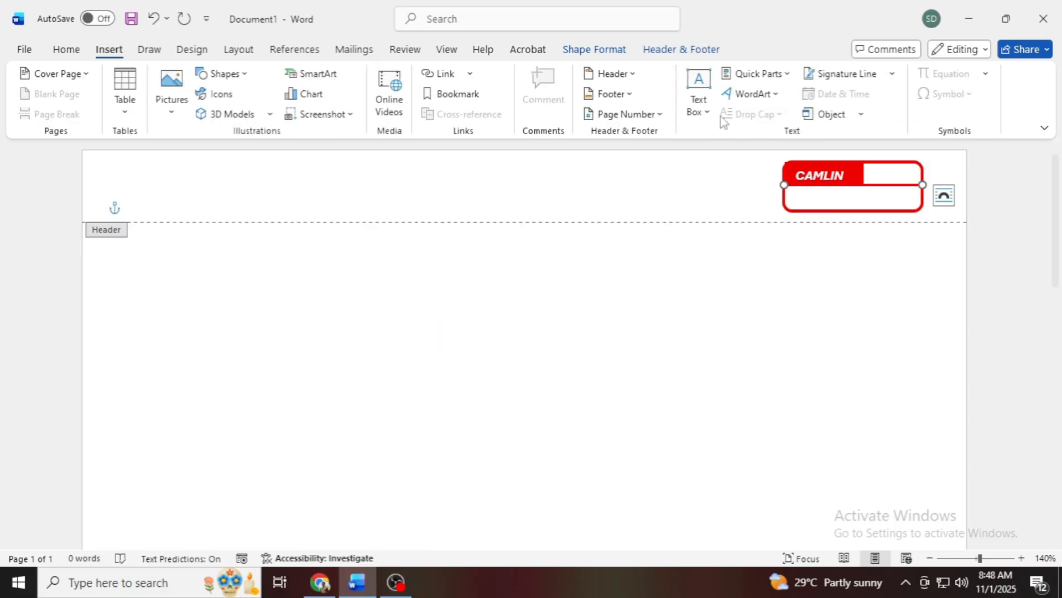
left_click(699, 102)
left_click(721, 460)
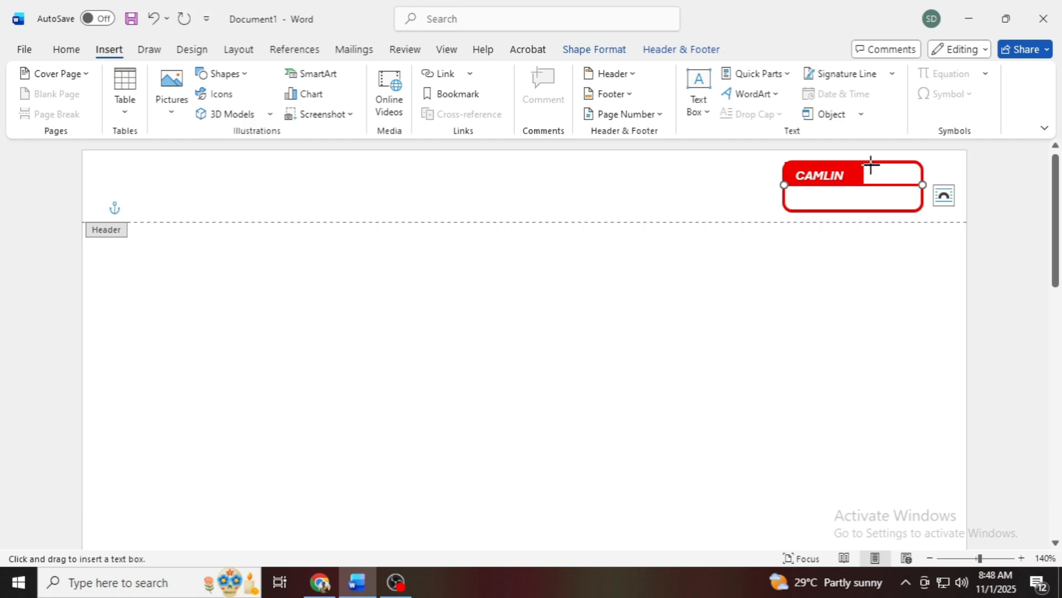
left_click_drag(871, 165, 898, 181)
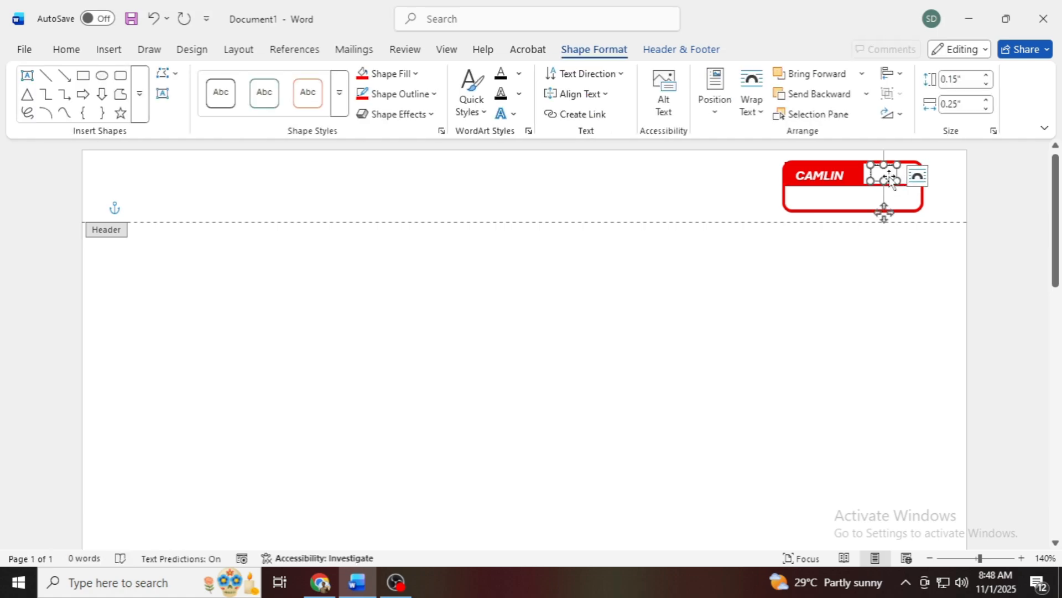
left_click(889, 176)
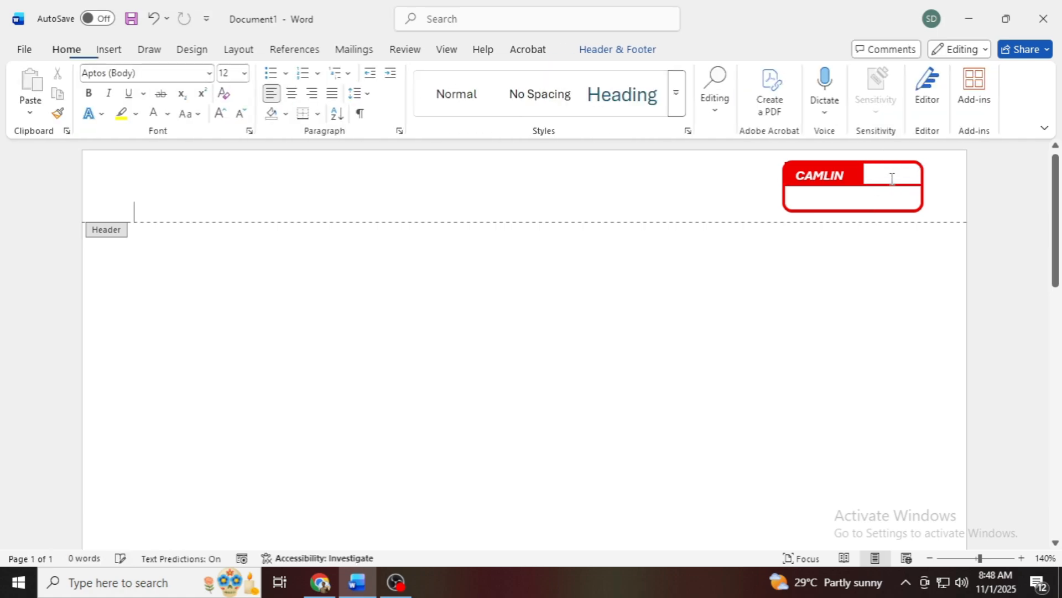
Step: Narrow the CAMLIN text box slightly by pulling in its right edge
left_click(827, 177)
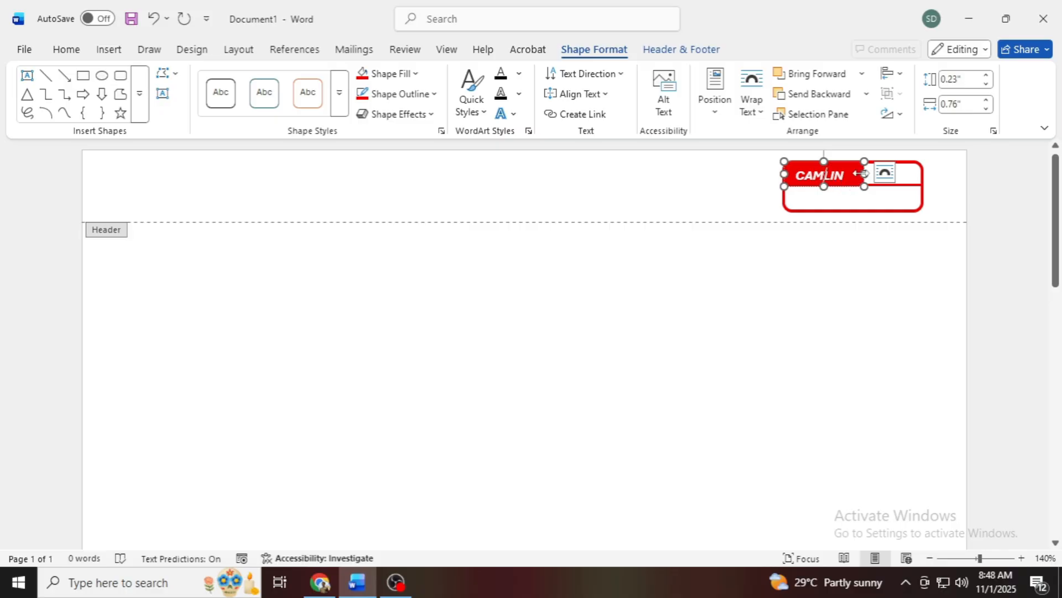
left_click_drag(861, 174, 856, 174)
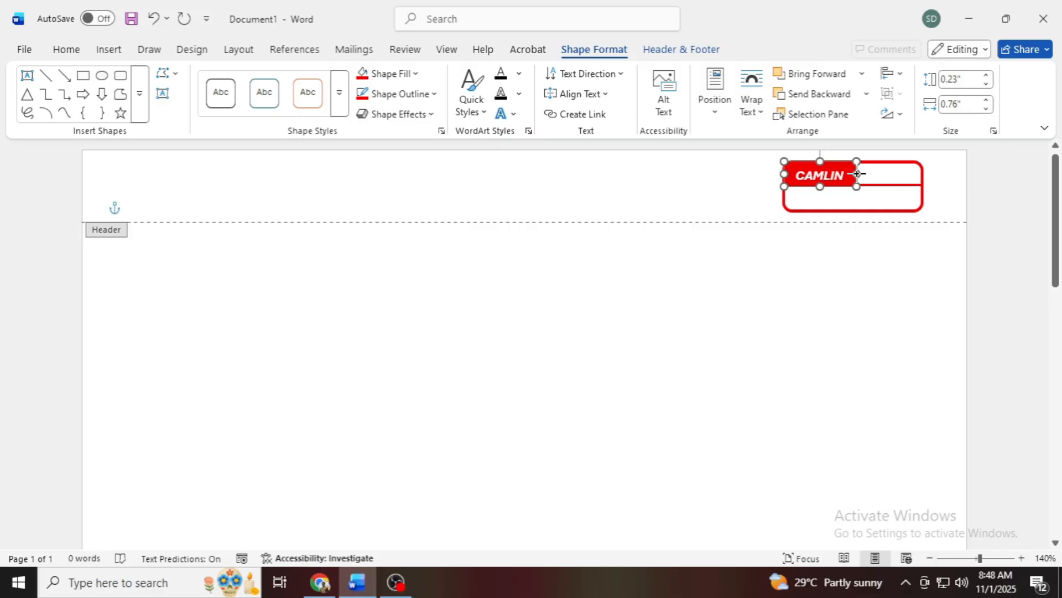
Step: Draw a text box about 0.49" by 0.12" to the right of the CAMLIN label, enter PAGE and select the text
left_click(108, 49)
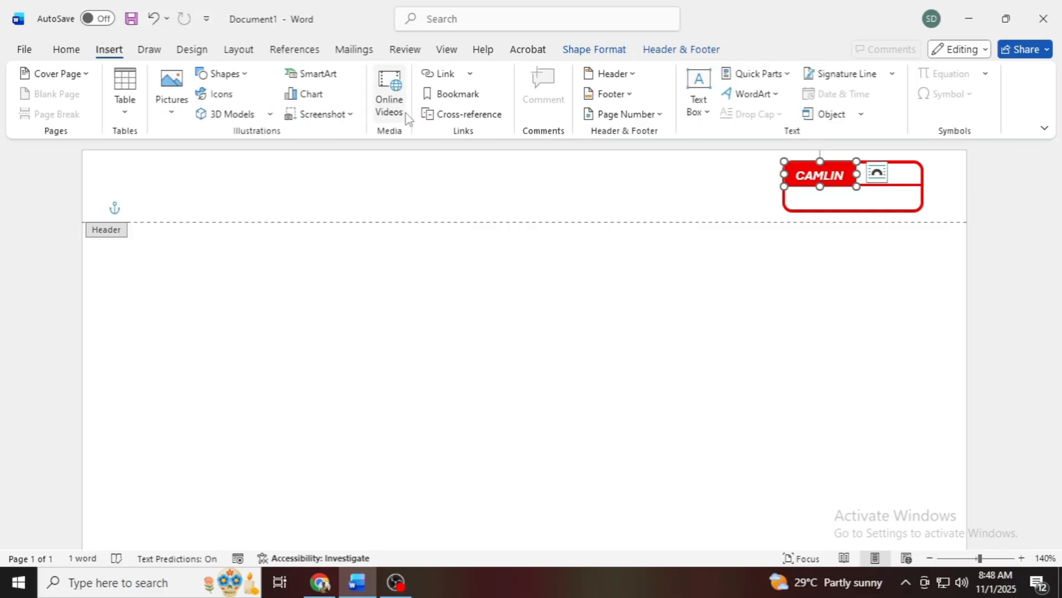
left_click(700, 108)
left_click(731, 157)
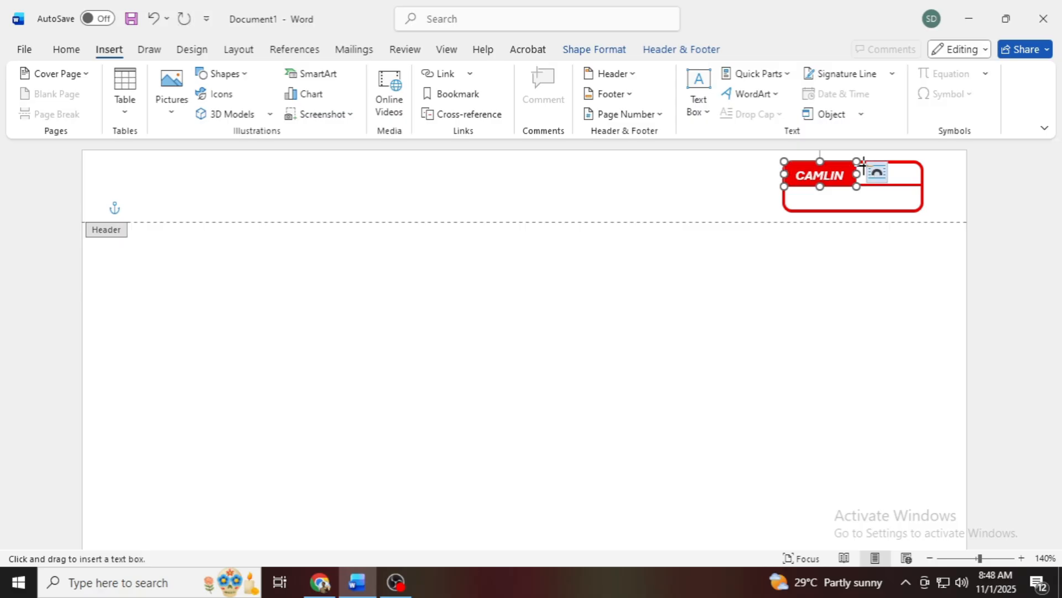
left_click_drag(863, 166, 913, 182)
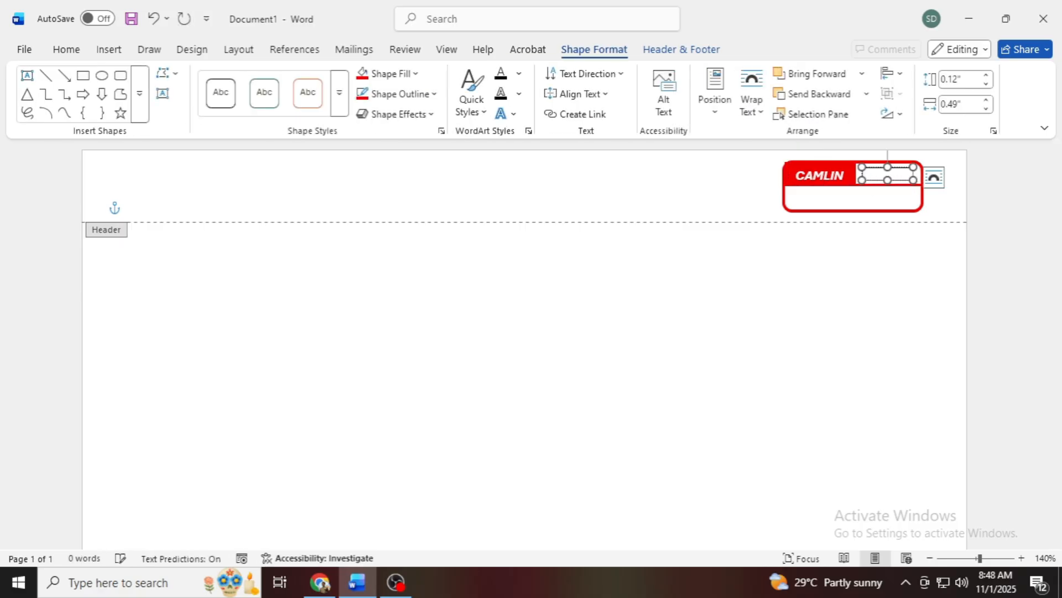
type("PAGE")
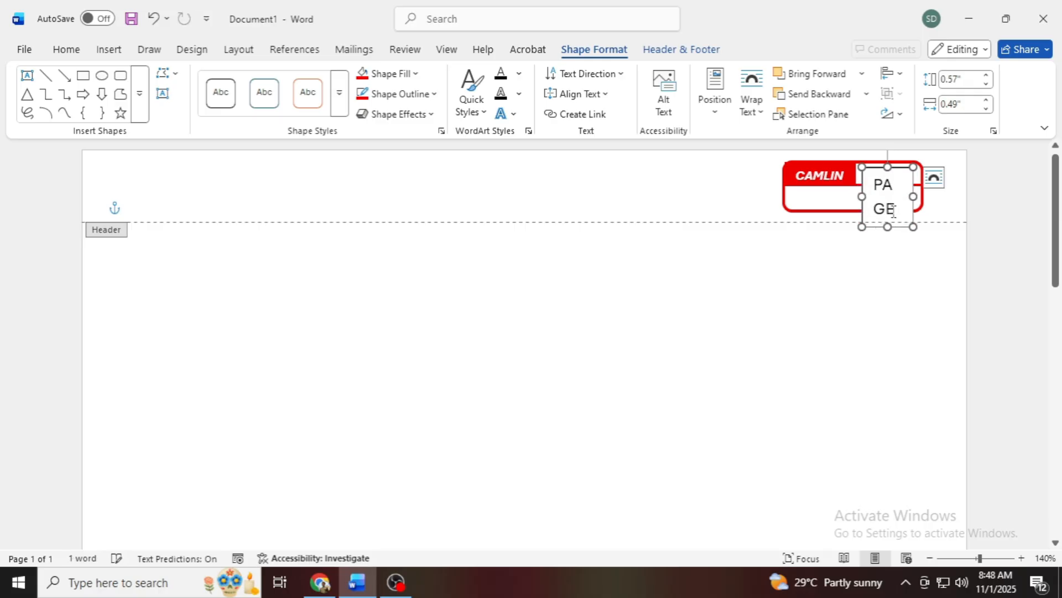
key("ctrl+a")
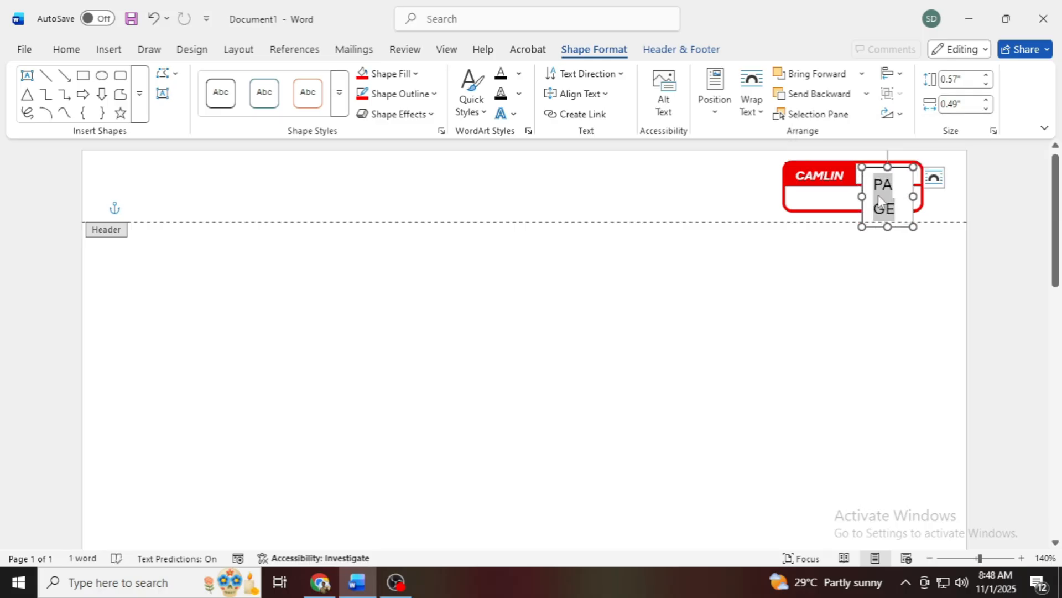
Step: Reduce the PAGENO text in the selected text box to 5 pt
left_click(67, 50)
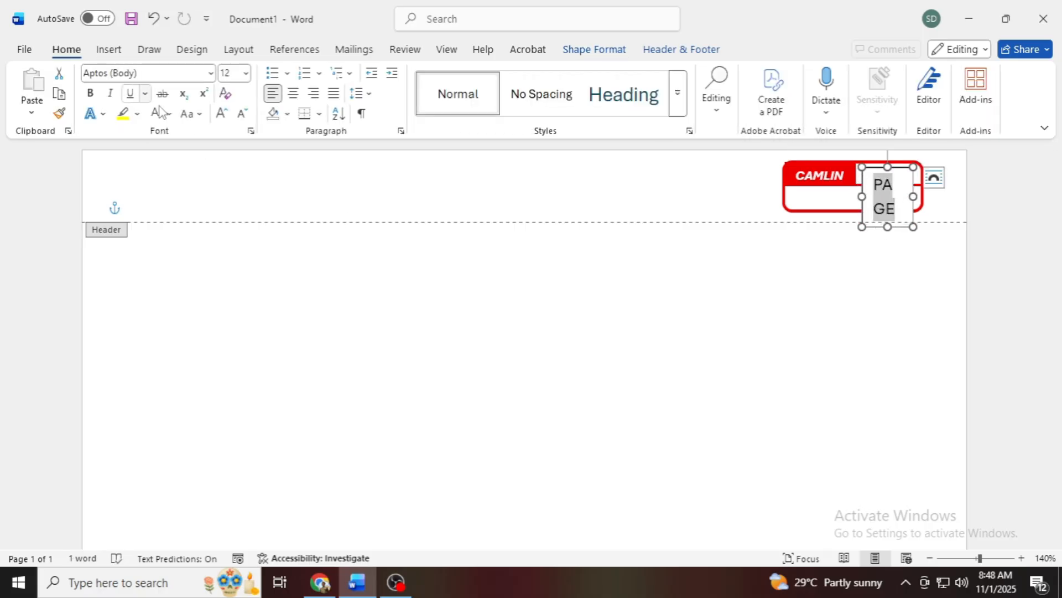
left_click(241, 114)
left_click(242, 114)
left_click(241, 114)
left_click(242, 114)
left_click(242, 114)
left_click(242, 115)
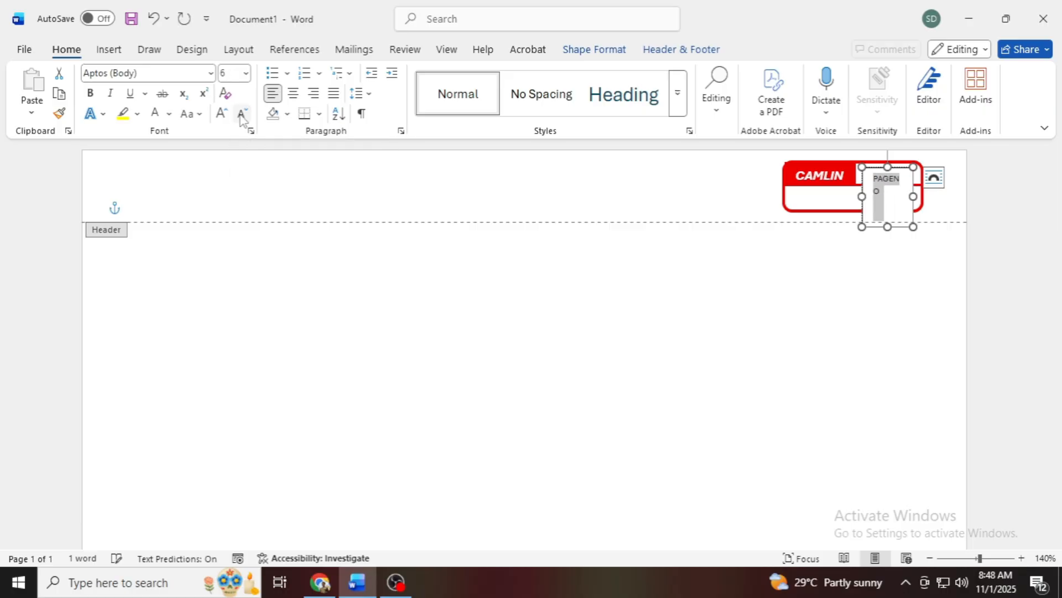
left_click(242, 117)
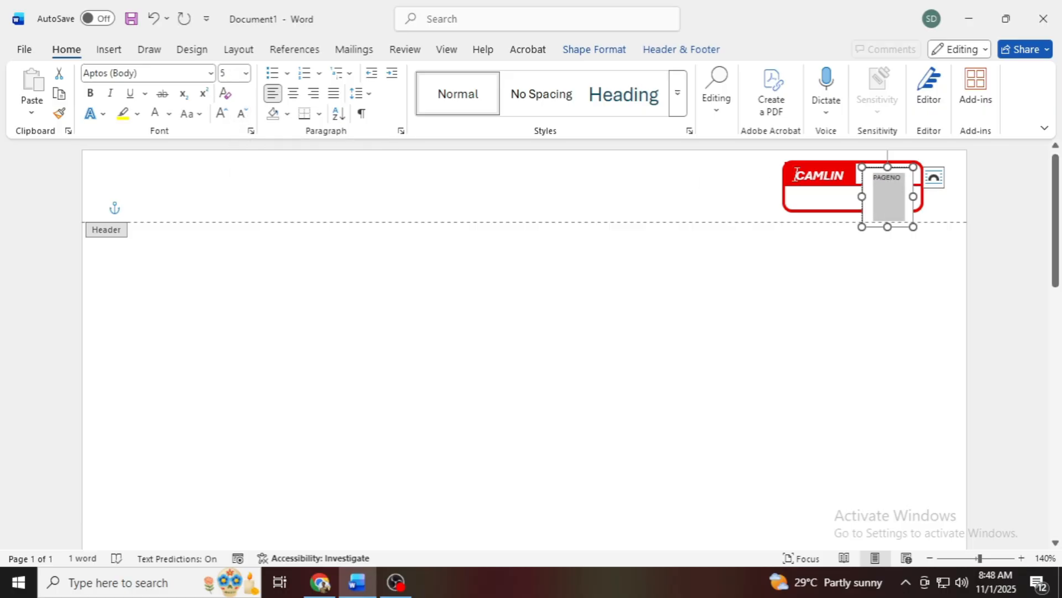
Step: Shorten the PAGENO text box to about 0.18" high and position it in the cell beside the CAMLIN label
left_click_drag(887, 226, 887, 179)
left_click_drag(888, 189, 885, 186)
double_click(893, 177)
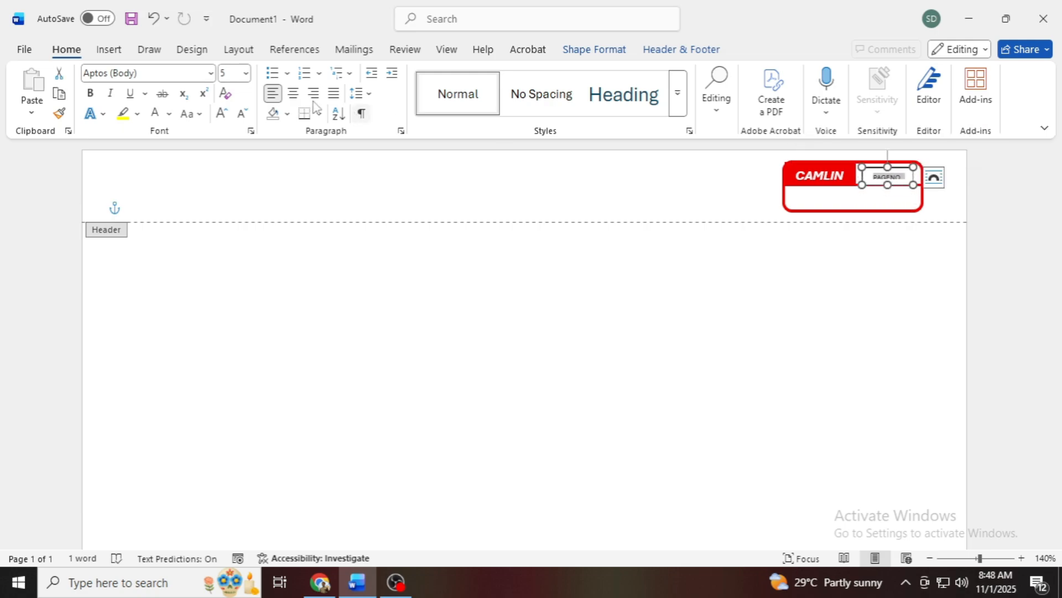
left_click(226, 117)
left_click(242, 113)
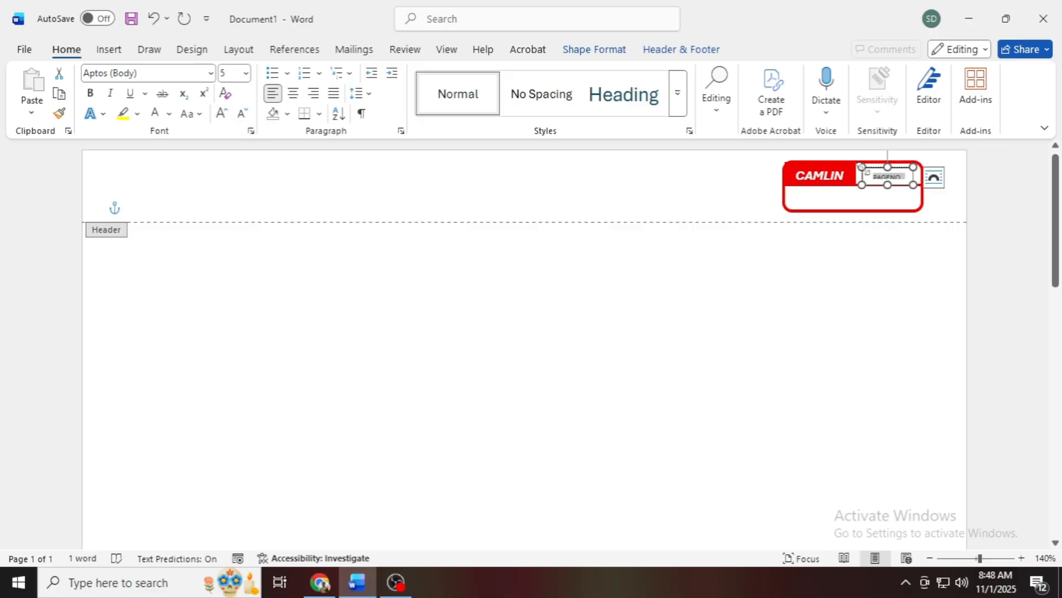
left_click_drag(863, 168, 883, 182)
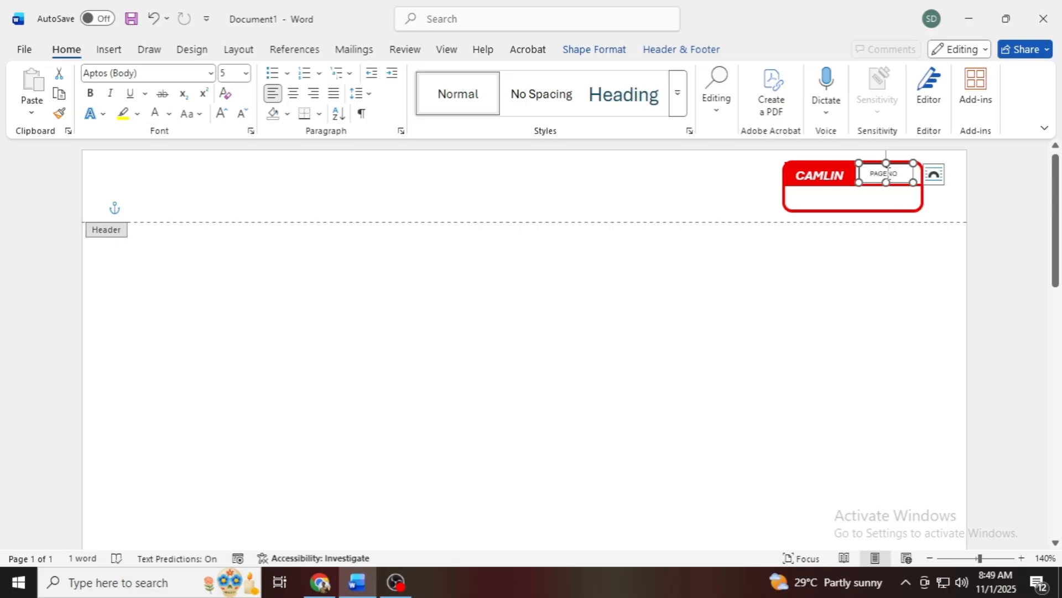
Step: Separate the text into PAGE NO with a space and format it bold and red
left_click(889, 174)
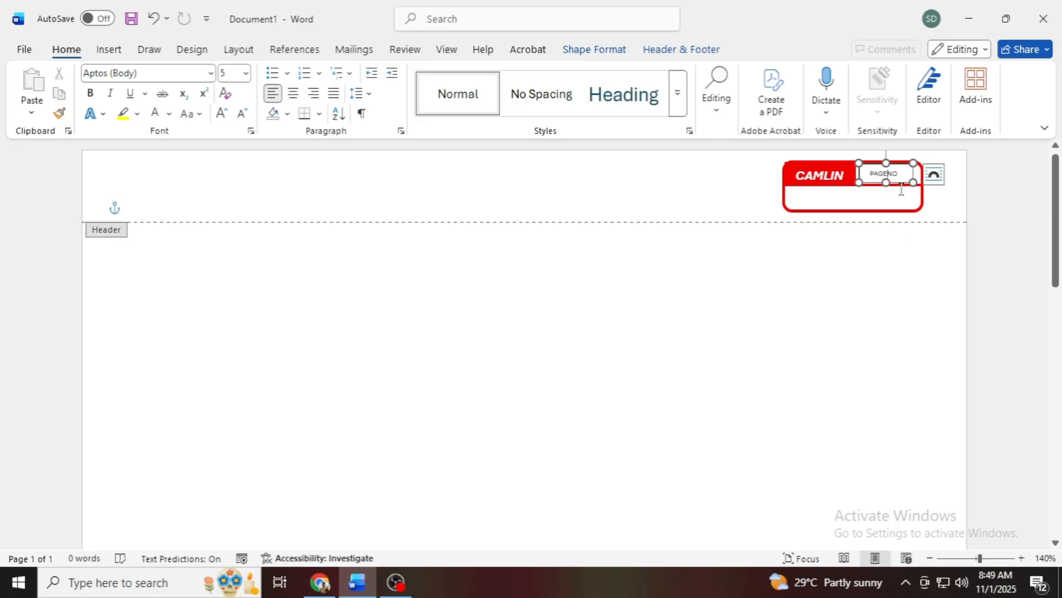
triple_click(870, 175)
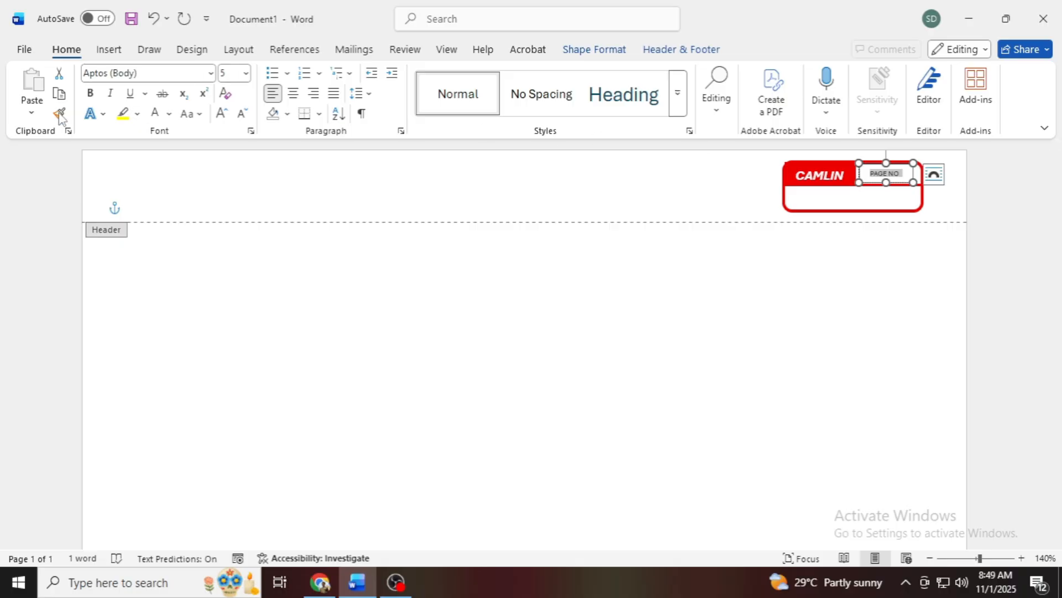
left_click(91, 93)
left_click(169, 114)
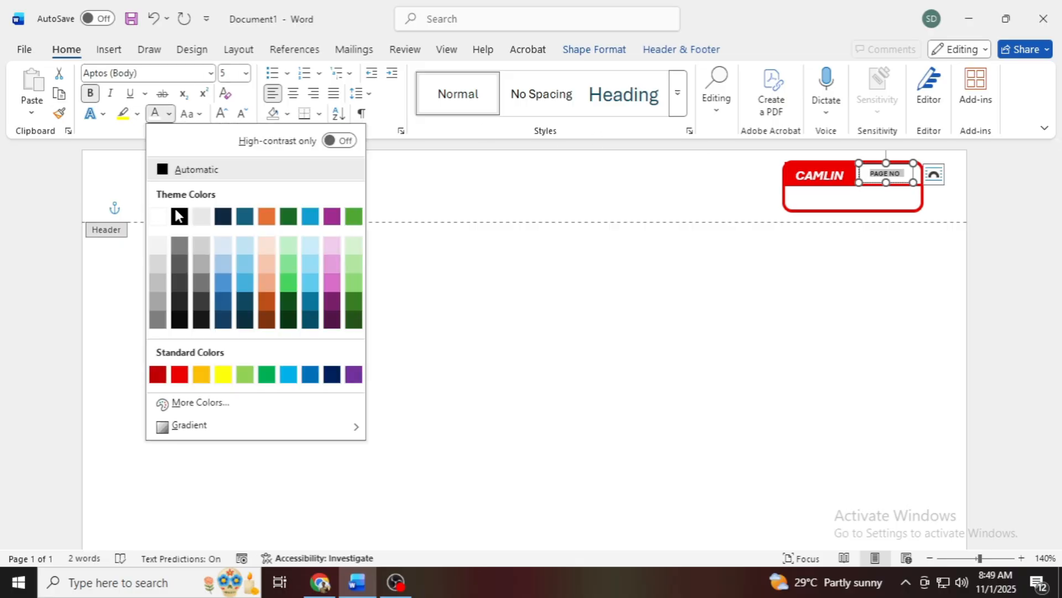
left_click(179, 375)
left_click_drag(893, 184, 891, 184)
left_click(935, 209)
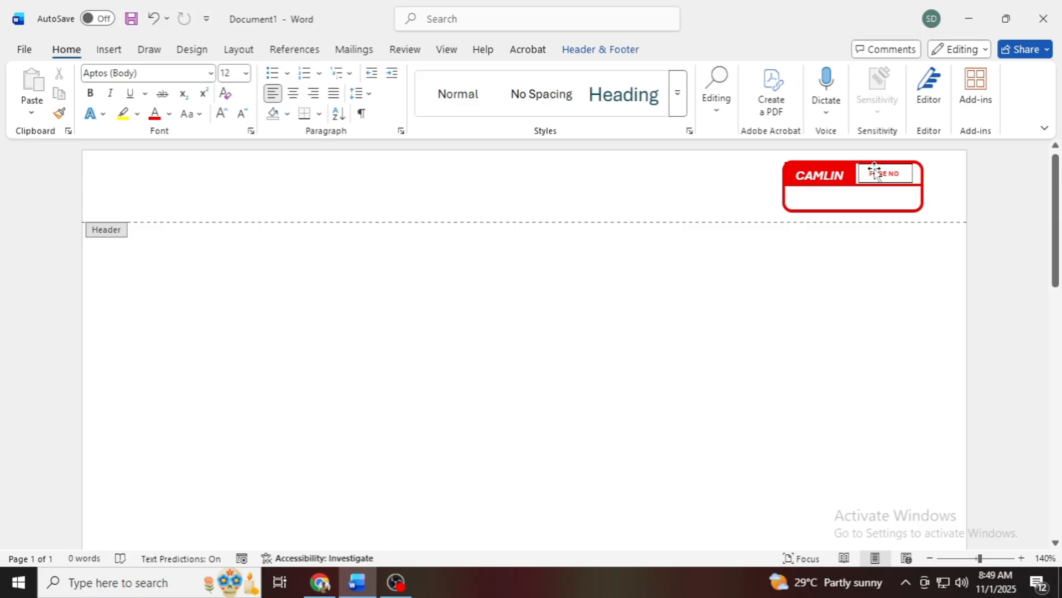
Step: Remove the outline from the PAGE NO text box
left_click(913, 173)
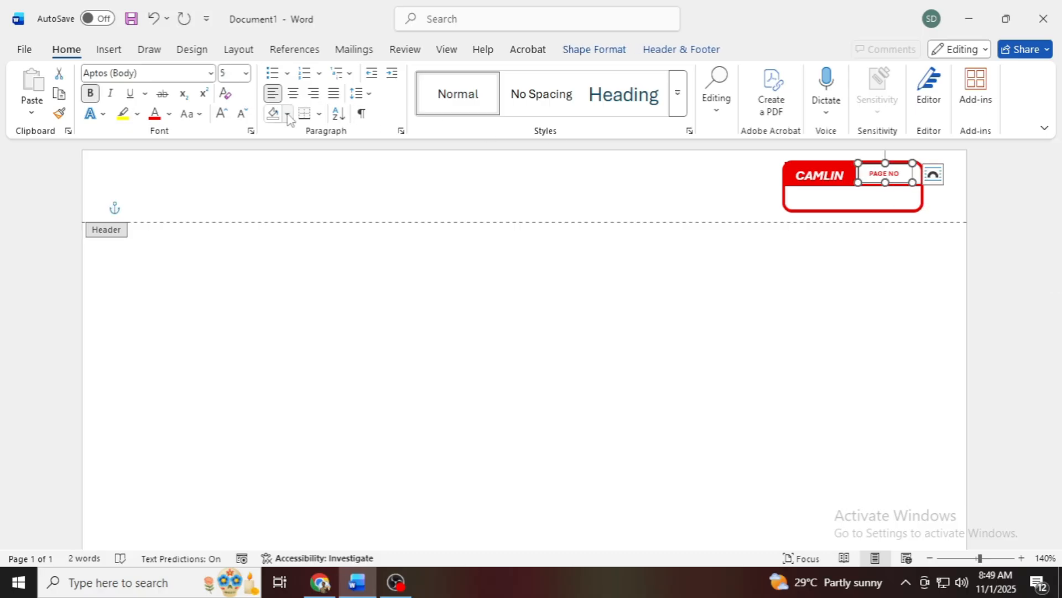
left_click(139, 54)
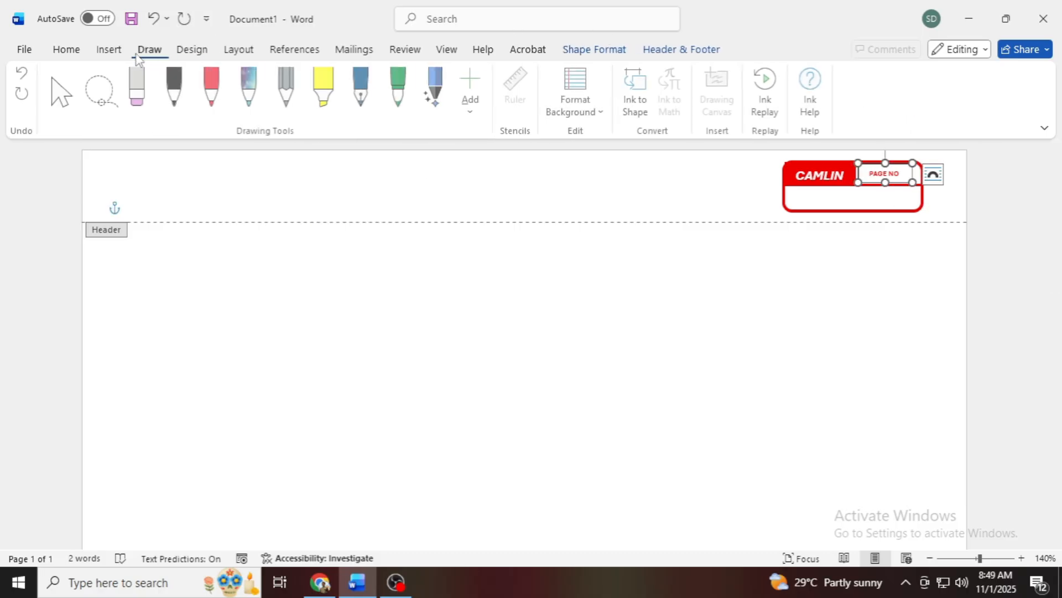
left_click(108, 49)
left_click(594, 49)
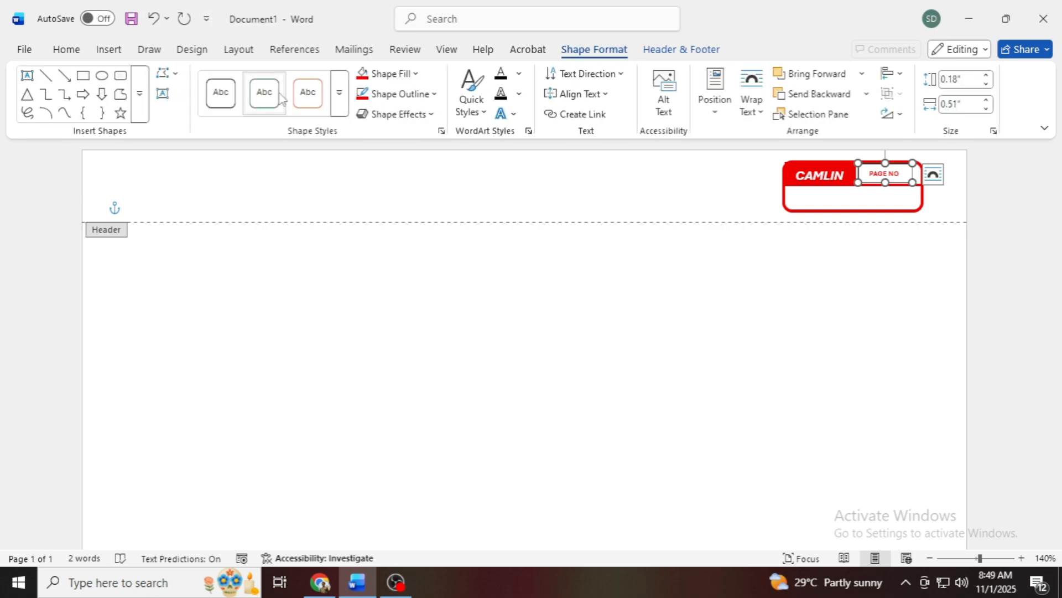
left_click(399, 94)
left_click(403, 362)
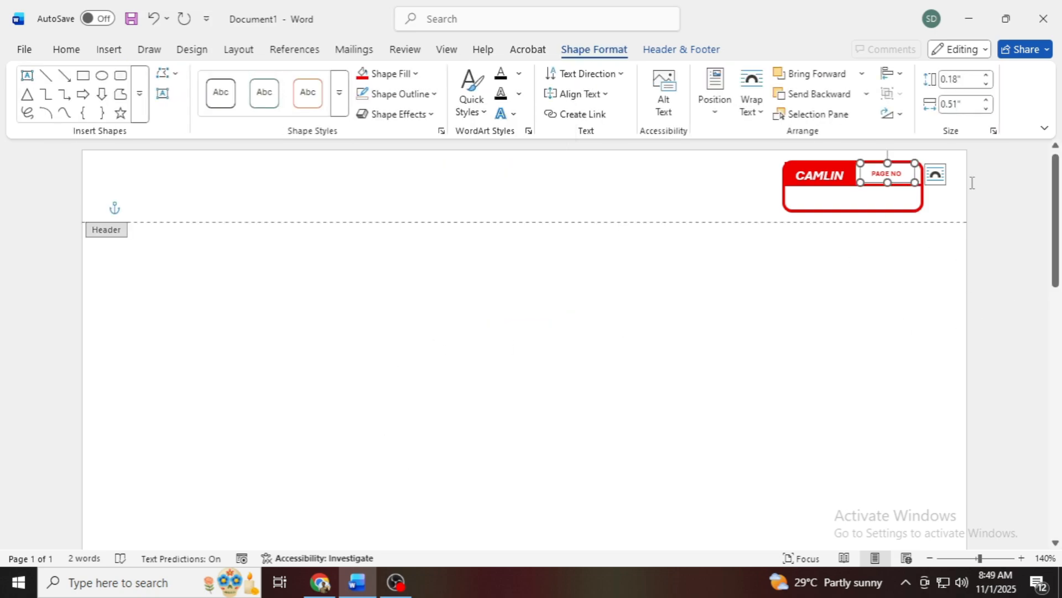
left_click(597, 236)
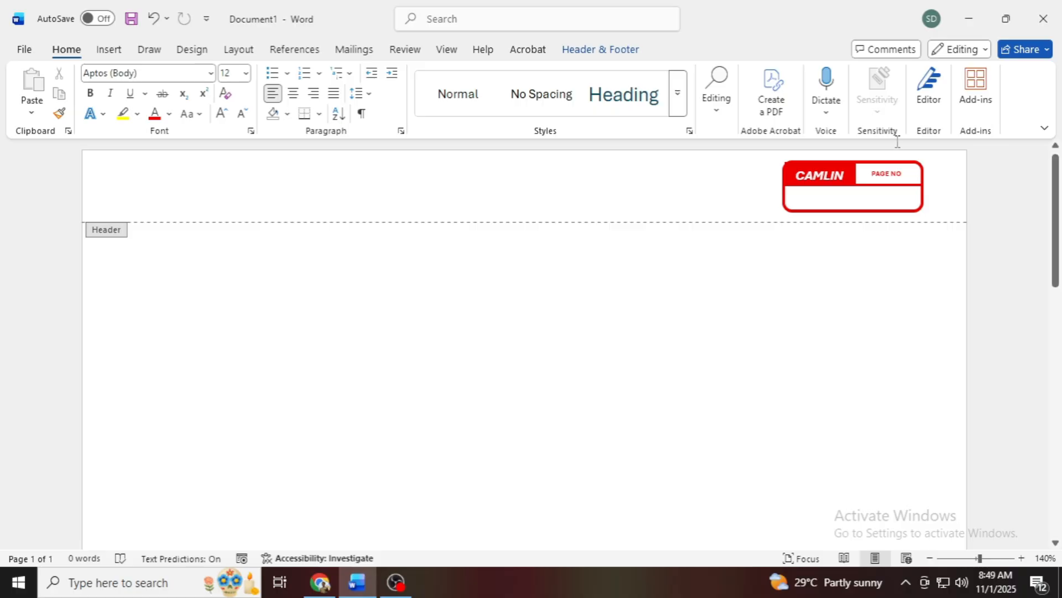
Step: Duplicate the PAGE NO text box into the lower cell of the label box, change its text to DATE: and align it near the cell's left edge
left_click(893, 172)
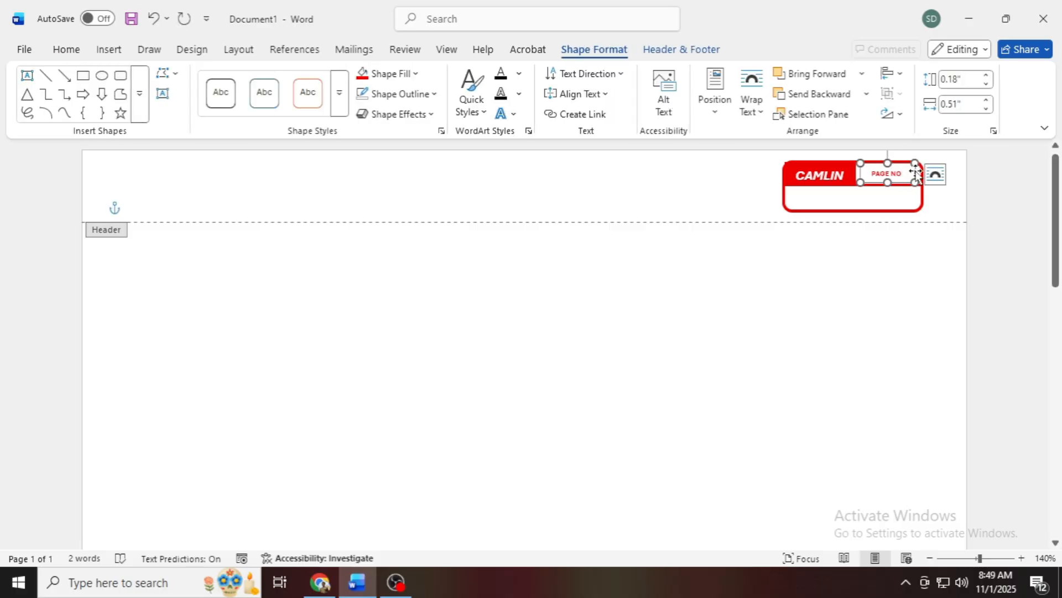
left_click_drag(917, 176, 803, 199)
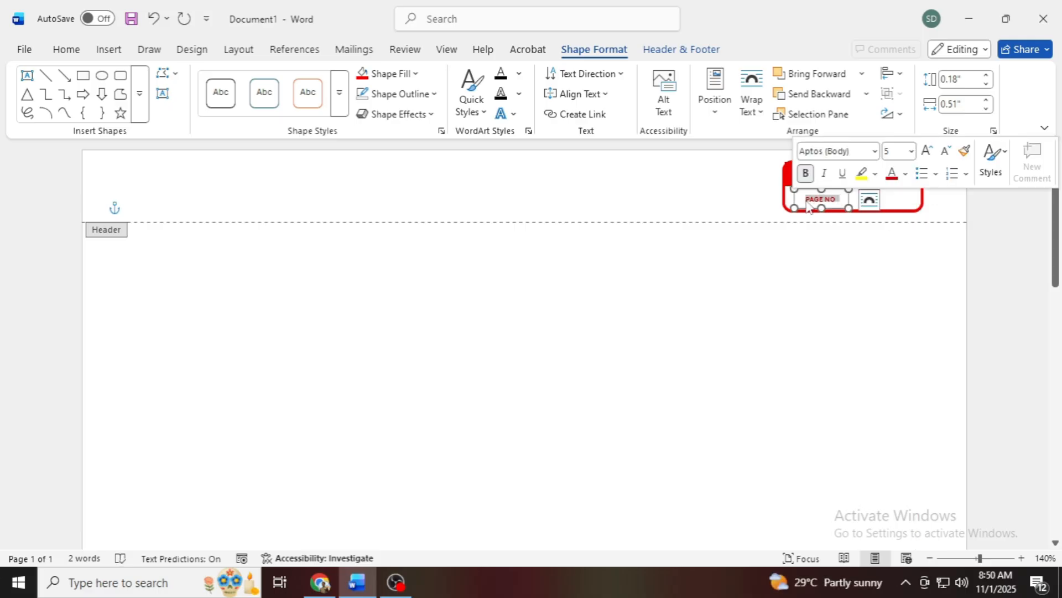
type("DATE:")
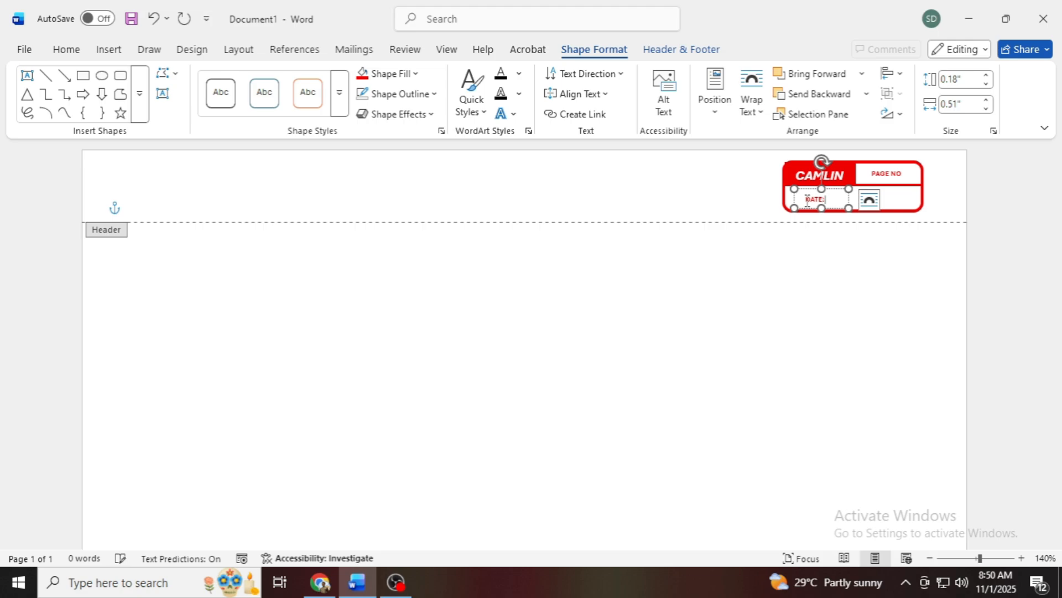
left_click_drag(851, 200, 844, 199)
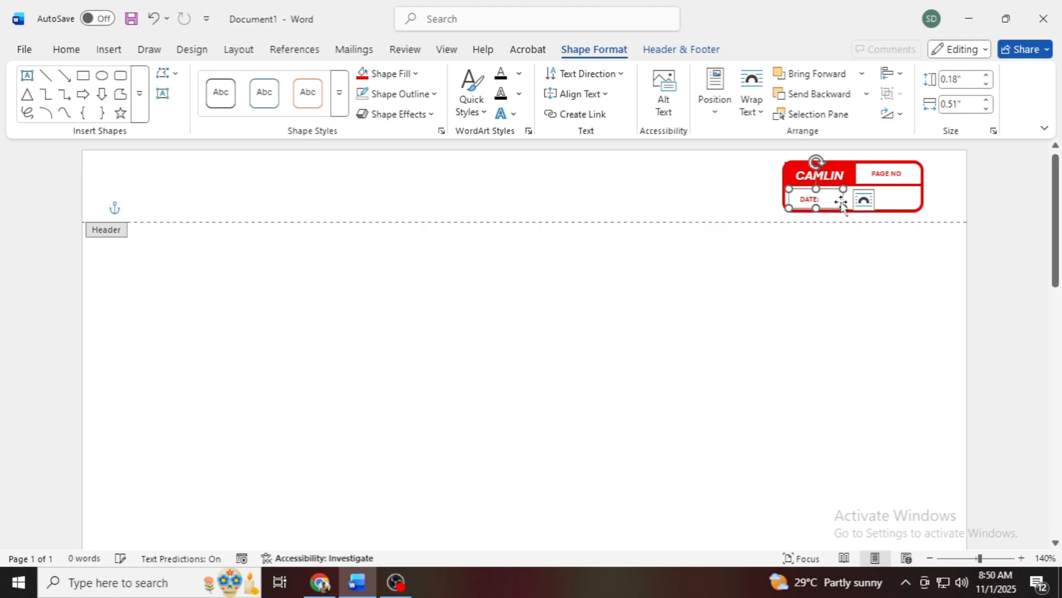
Step: Leave header editing and insert a page break to add a second page
double_click(858, 271)
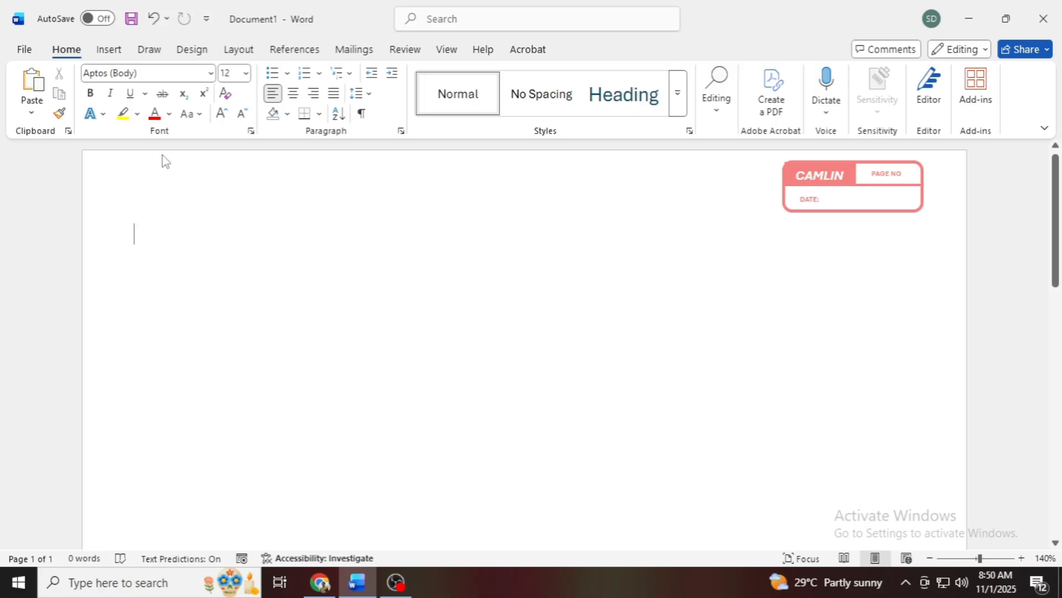
left_click(108, 50)
left_click(52, 114)
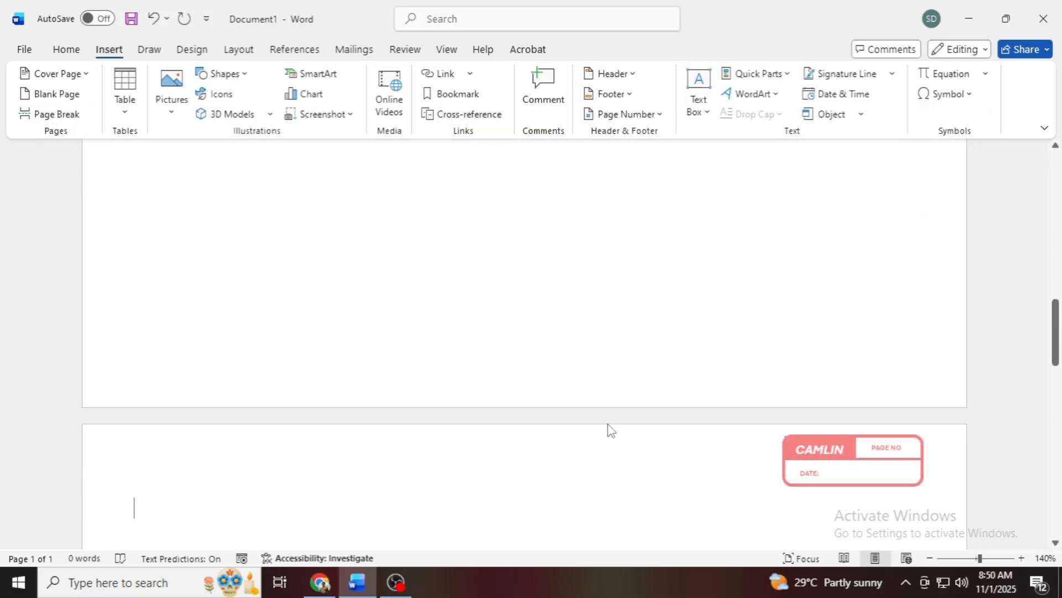
left_click(963, 558)
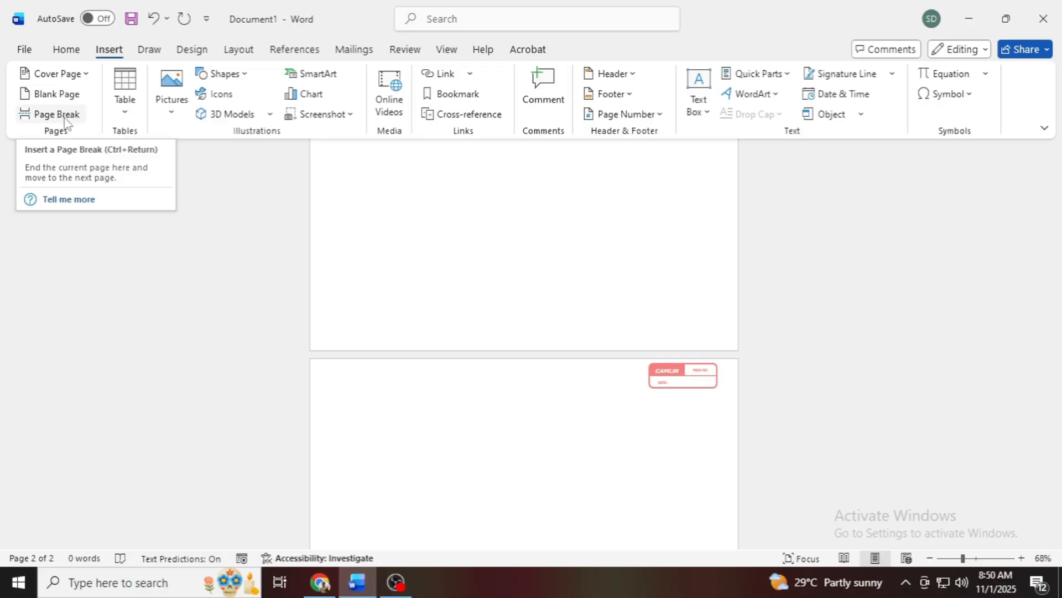
scroll(522, 354, "up", 1)
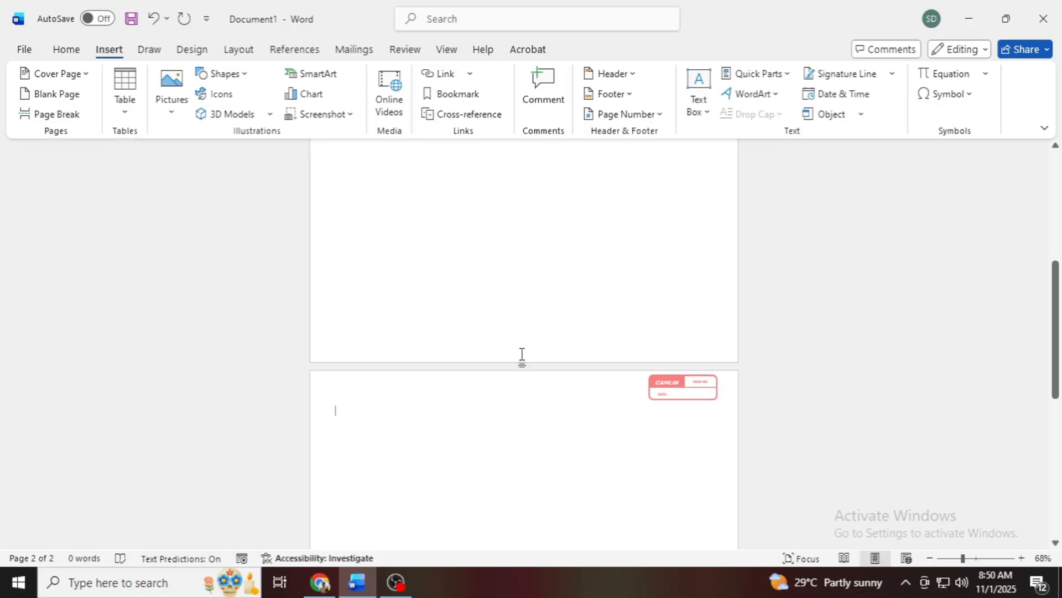
mouse_move(963, 557)
left_mouse_down()
mouse_move(953, 559)
mouse_move(978, 561)
left_mouse_up()
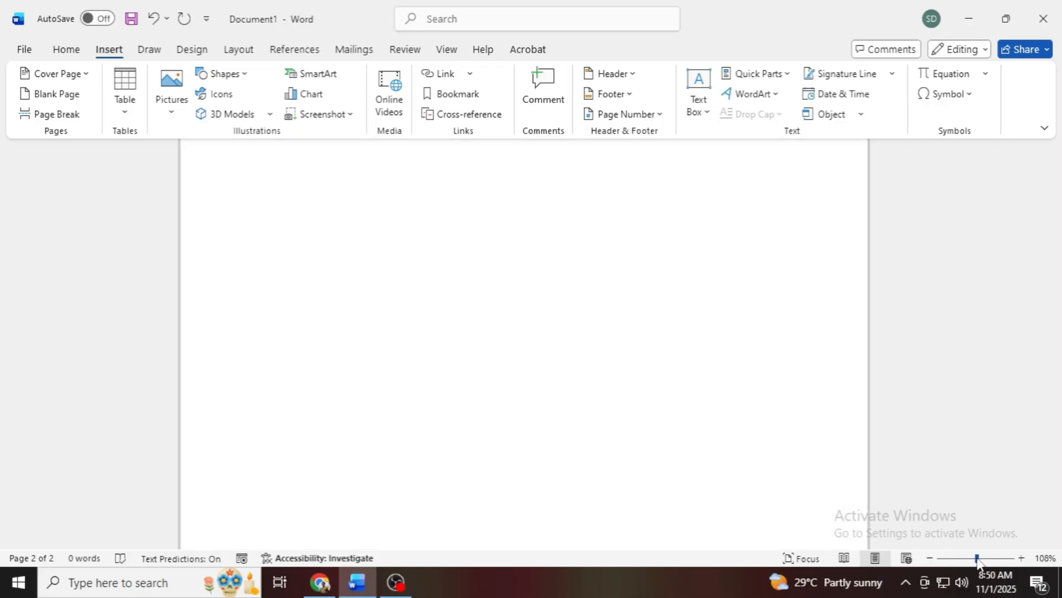
left_click_drag(1056, 310, 1058, 192)
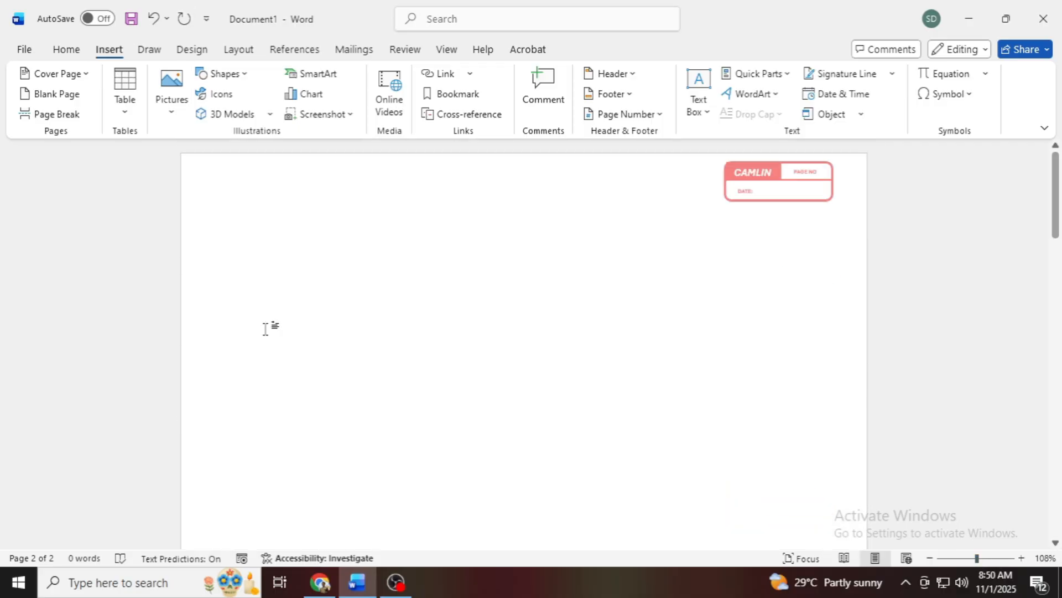
left_click(325, 589)
left_click(394, 589)
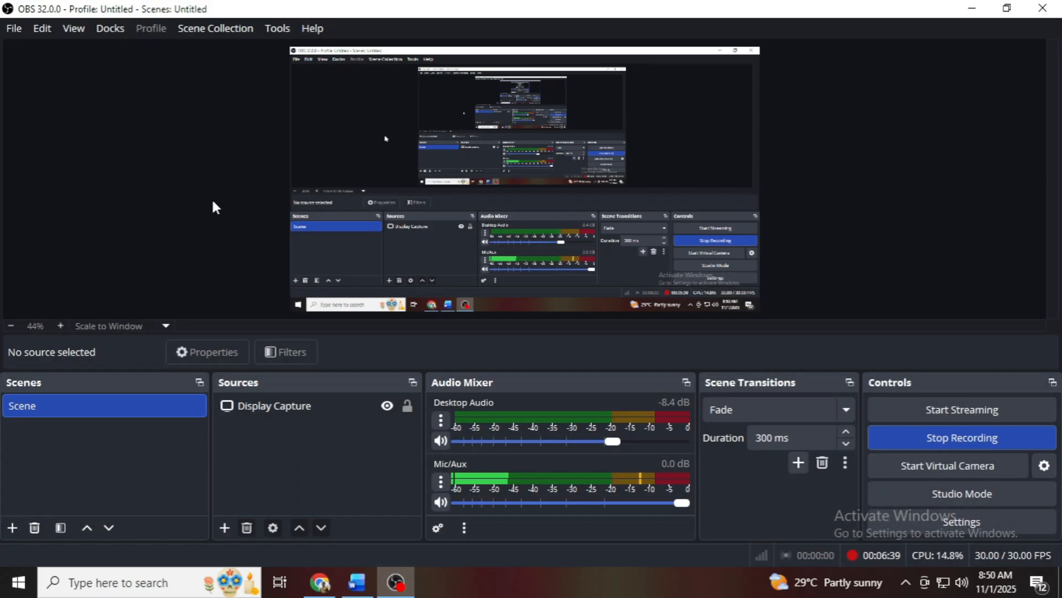
left_click(357, 582)
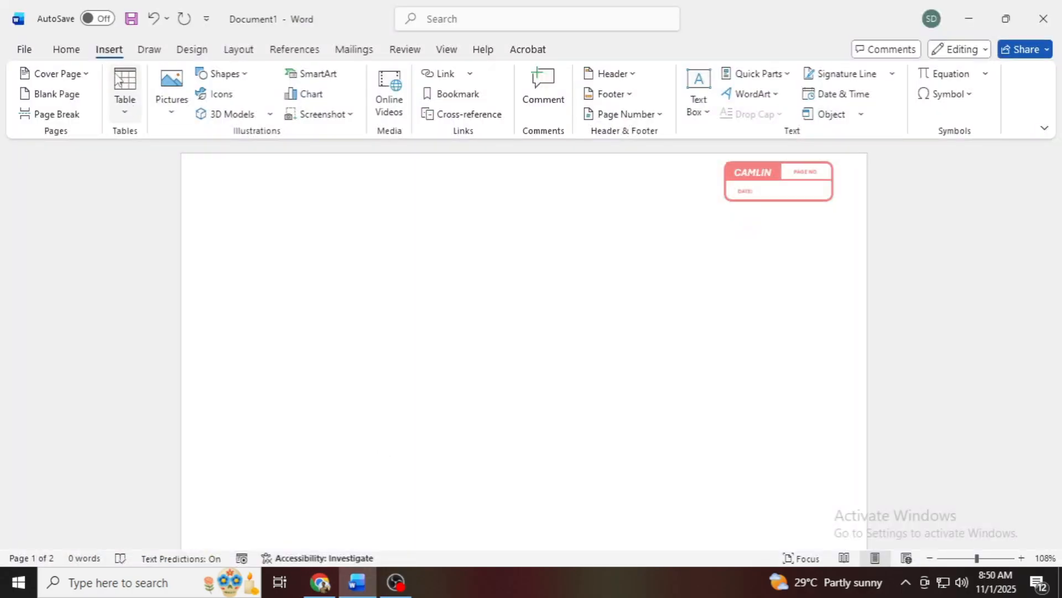
Step: Draw a horizontal line about 8.51" long across the full width of the first page, just below the label box
left_click(238, 78)
left_click(209, 114)
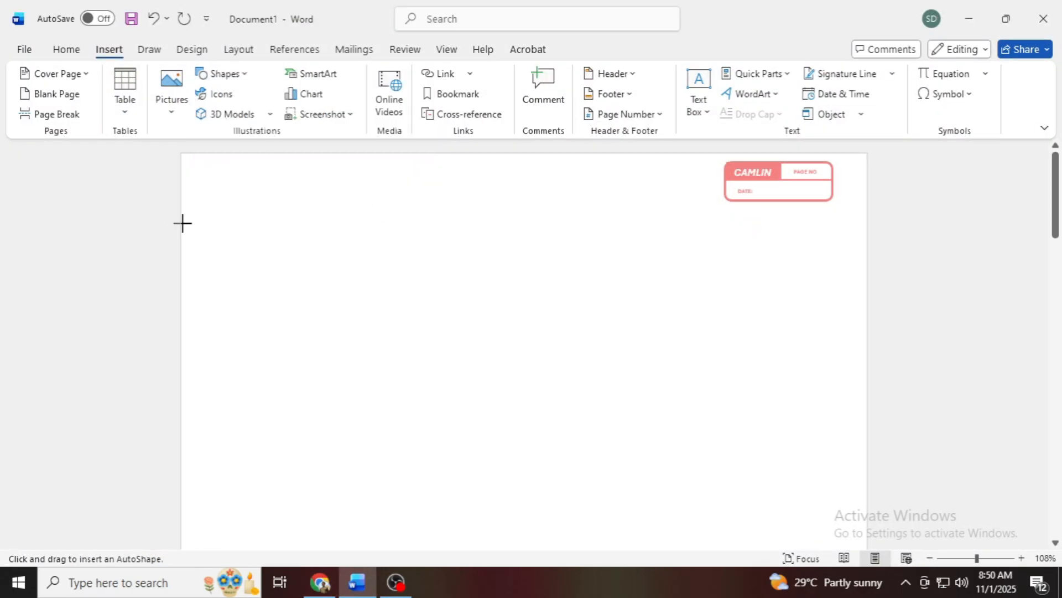
left_click_drag(189, 222, 868, 237)
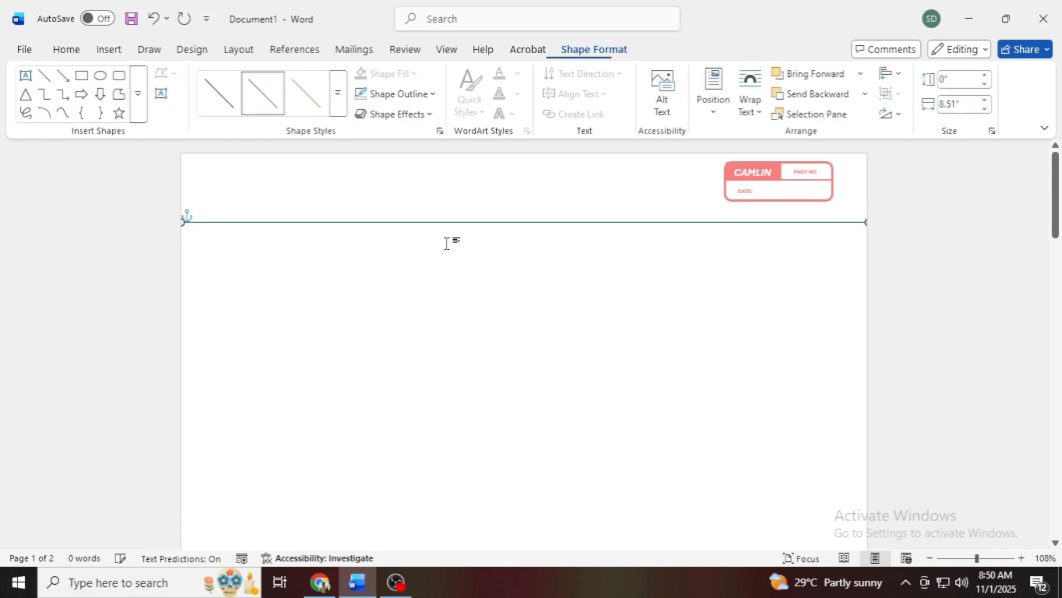
Step: Apply a thicker preset style to the full-width line and set its outline colour to red
left_click(340, 93)
left_click(318, 233)
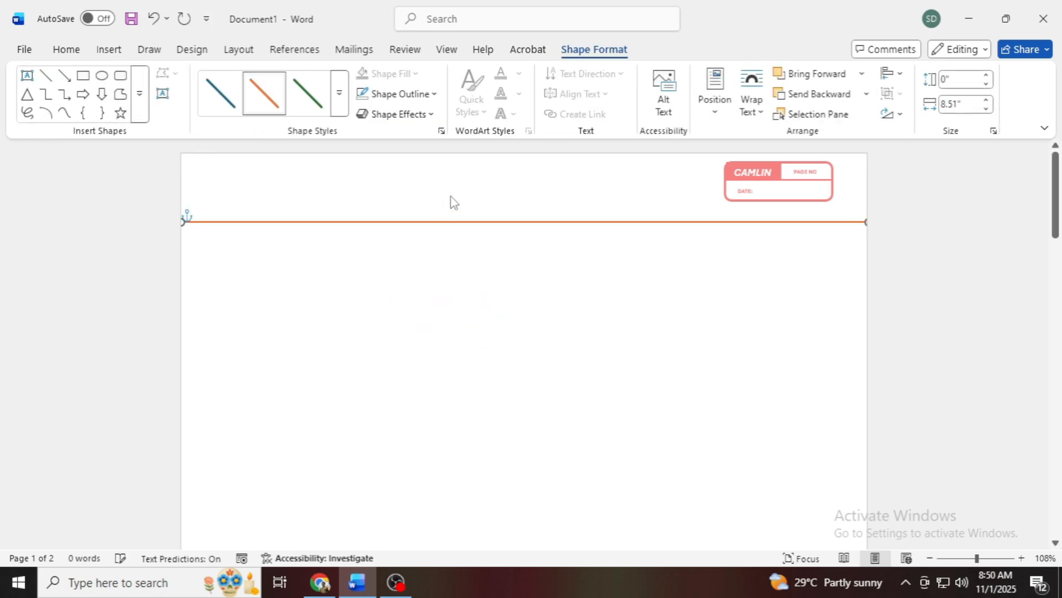
left_click(385, 101)
left_click(387, 330)
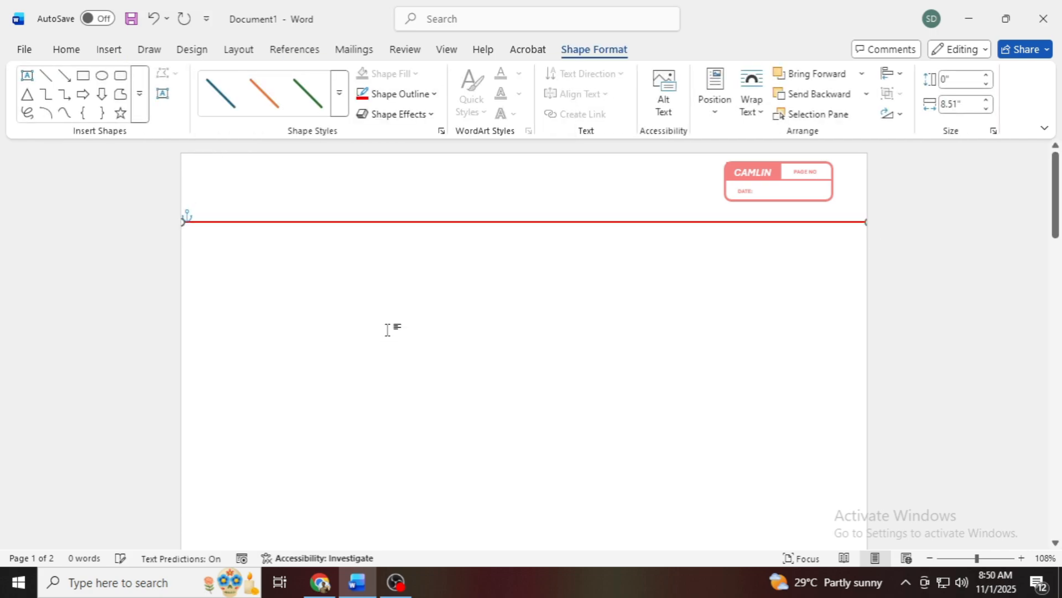
left_click(257, 228)
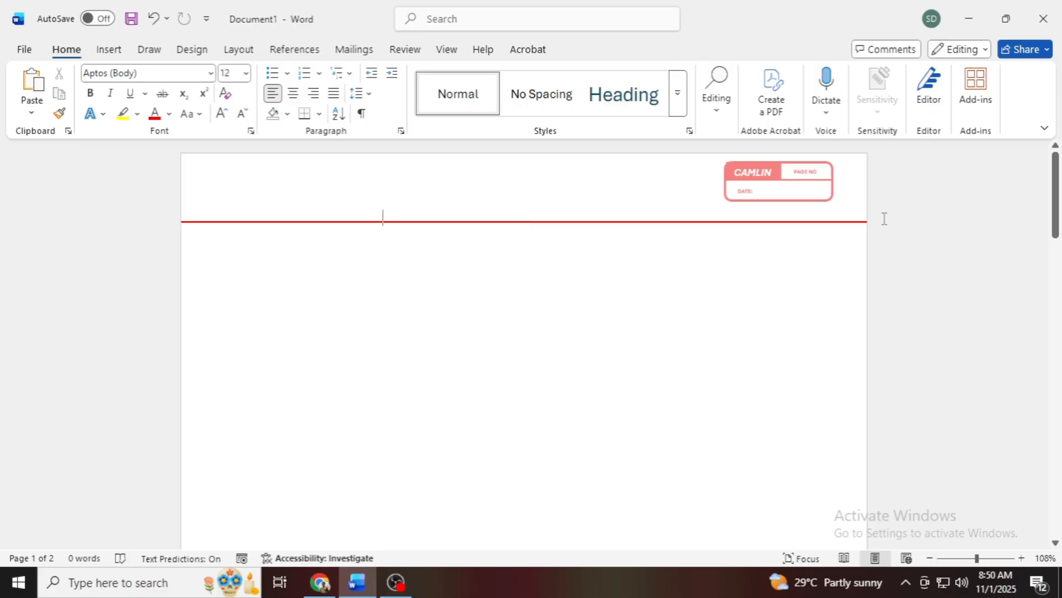
Step: Duplicate the red full-width line and place the copy just beneath the original, spanning the page from edge to edge
left_click(848, 222)
key("ctrl+c")
key("ctrl+v")
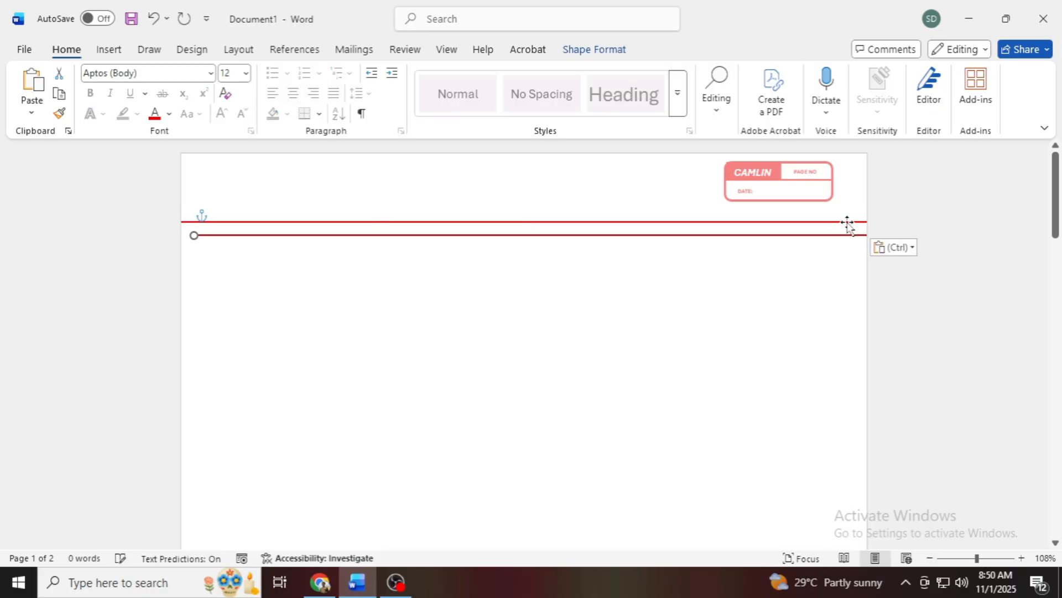
key("Up")
key("Up")
key("Up")
key("Up")
key("Up")
key("Down")
key("Down")
key("Down")
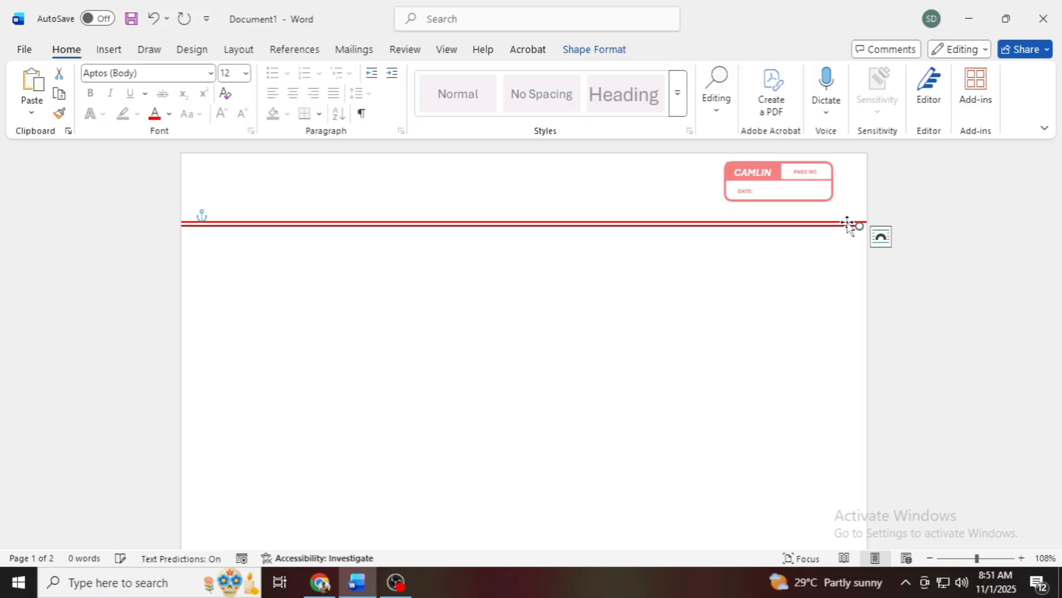
key("Right")
key("Right")
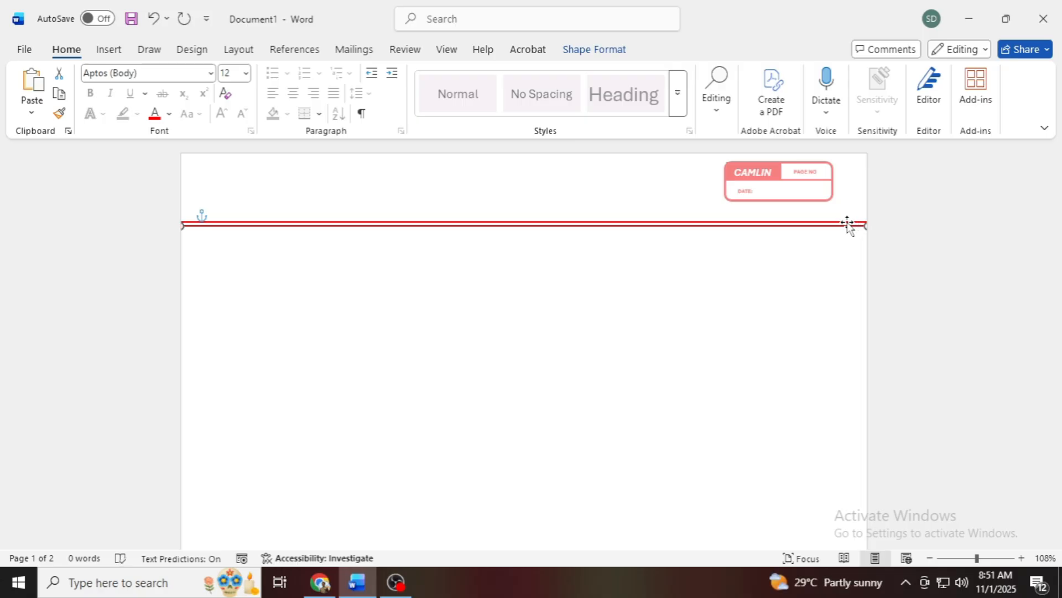
Step: Paste another copy of the red line and reshape it into a near-vertical line along the page's left margin
key("ctrl+v")
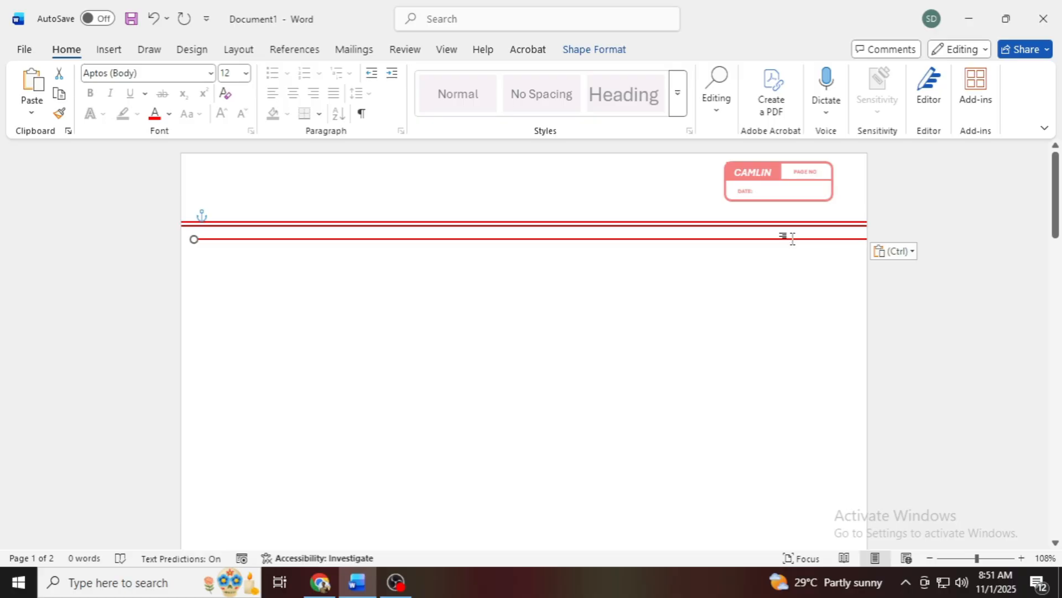
left_click_drag(791, 242, 735, 275)
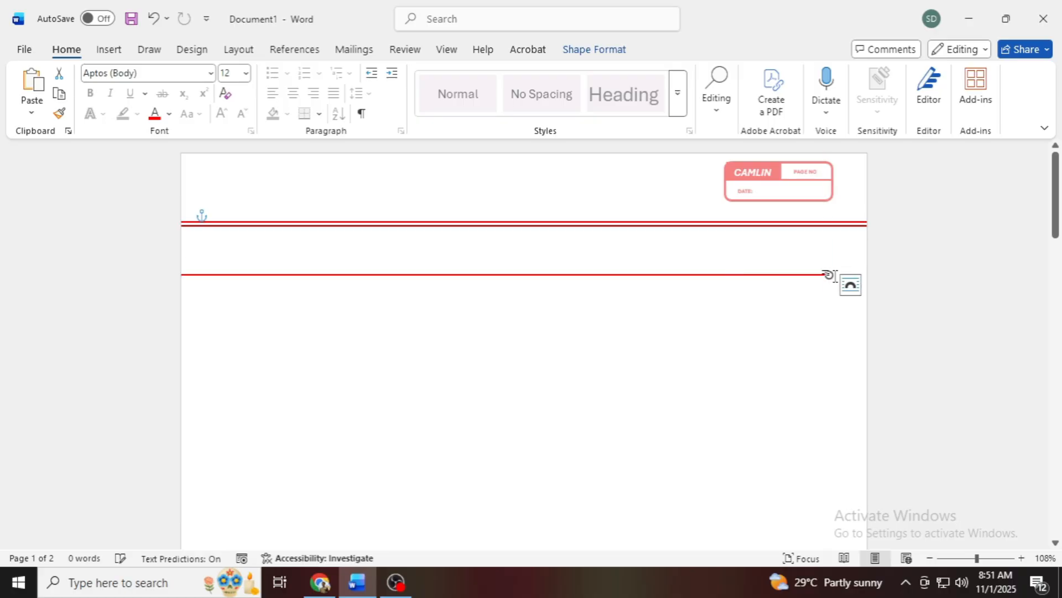
left_click_drag(819, 312, 629, 440)
scroll(667, 443, "down", 2)
left_click_drag(264, 238, 391, 273)
left_click(966, 559)
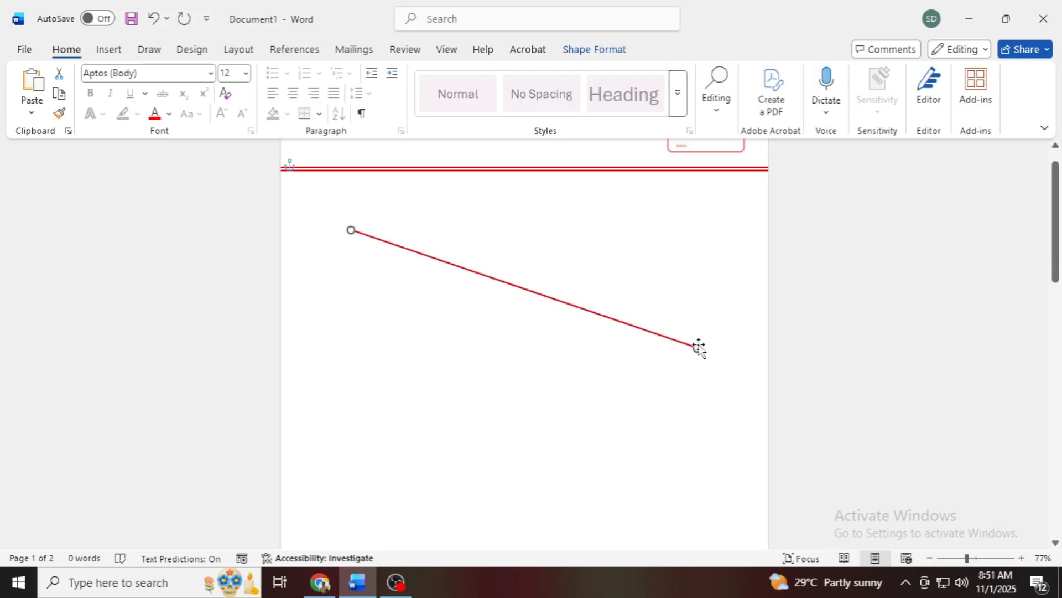
left_click_drag(697, 348, 340, 496)
left_click(320, 582)
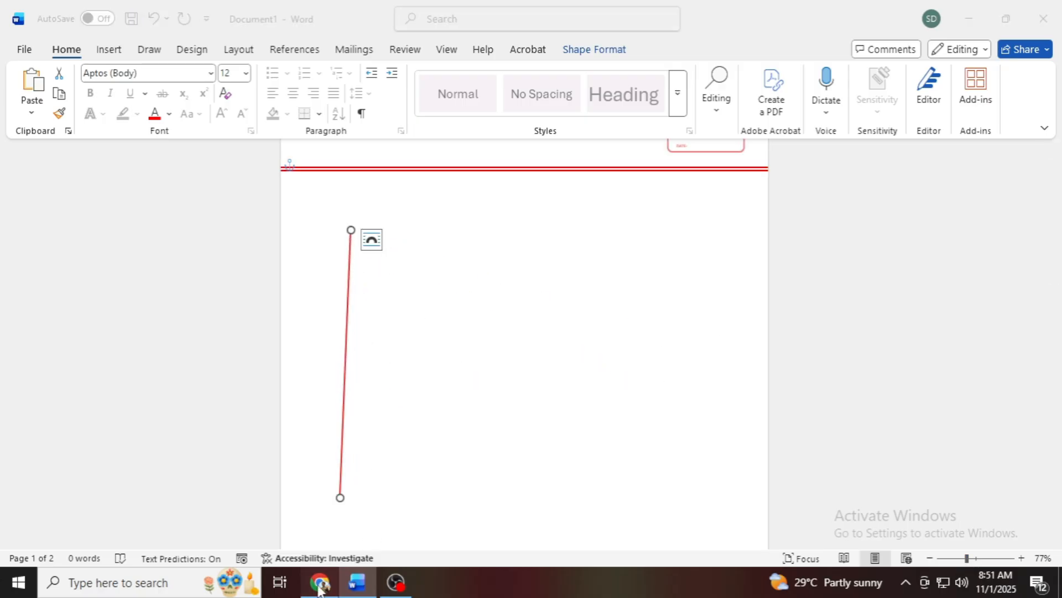
left_click(357, 582)
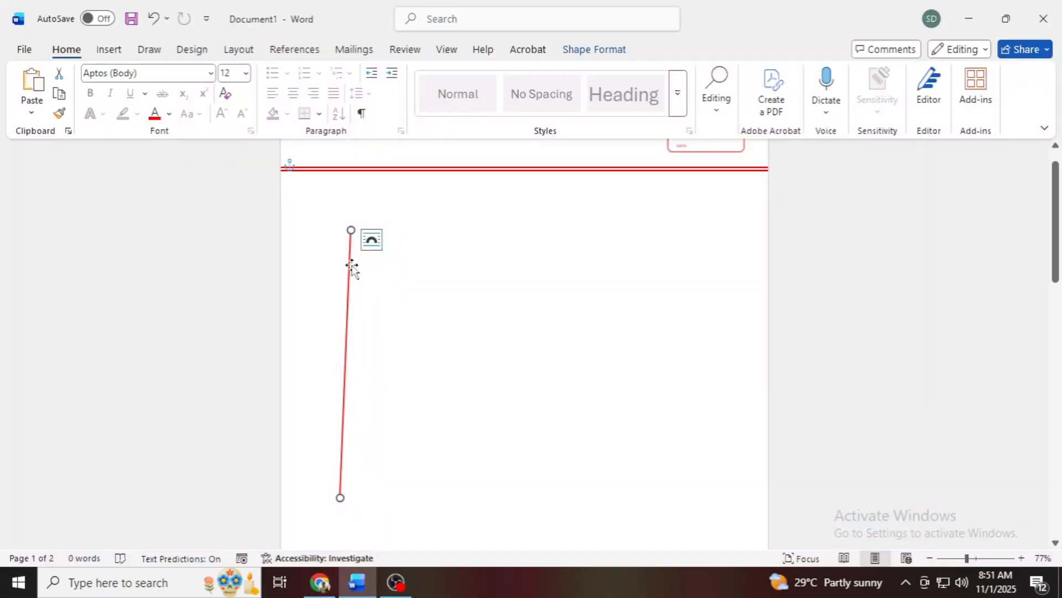
Step: Extend the red margin line so it runs from the top edge to the bottom edge of the first page
scroll(353, 265, "up", 1)
left_click_drag(351, 262, 344, 151)
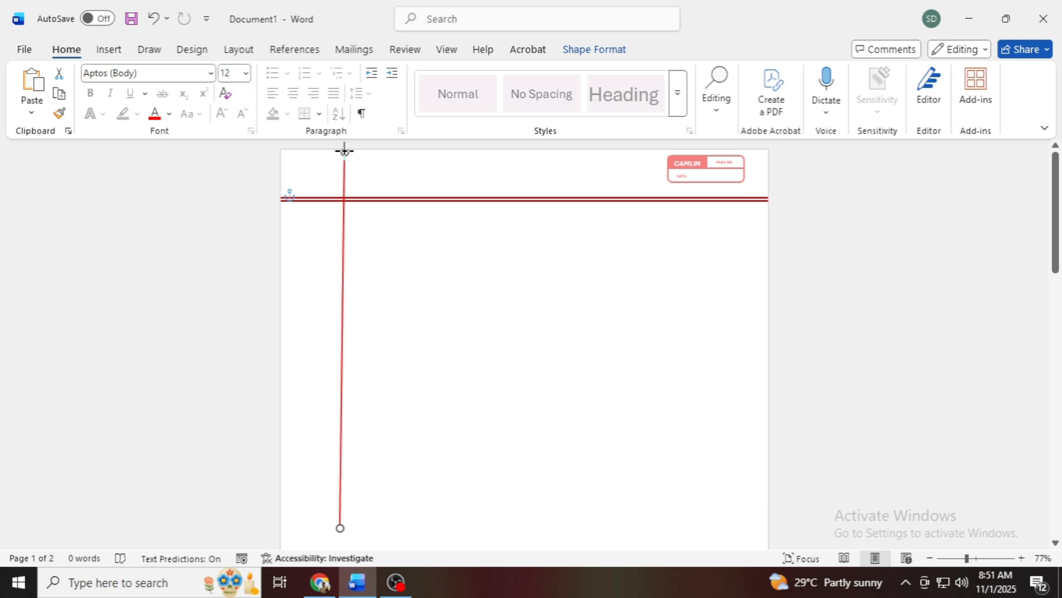
scroll(493, 273, "down", 1)
left_click_drag(968, 557, 959, 560)
scroll(408, 410, "down", 3)
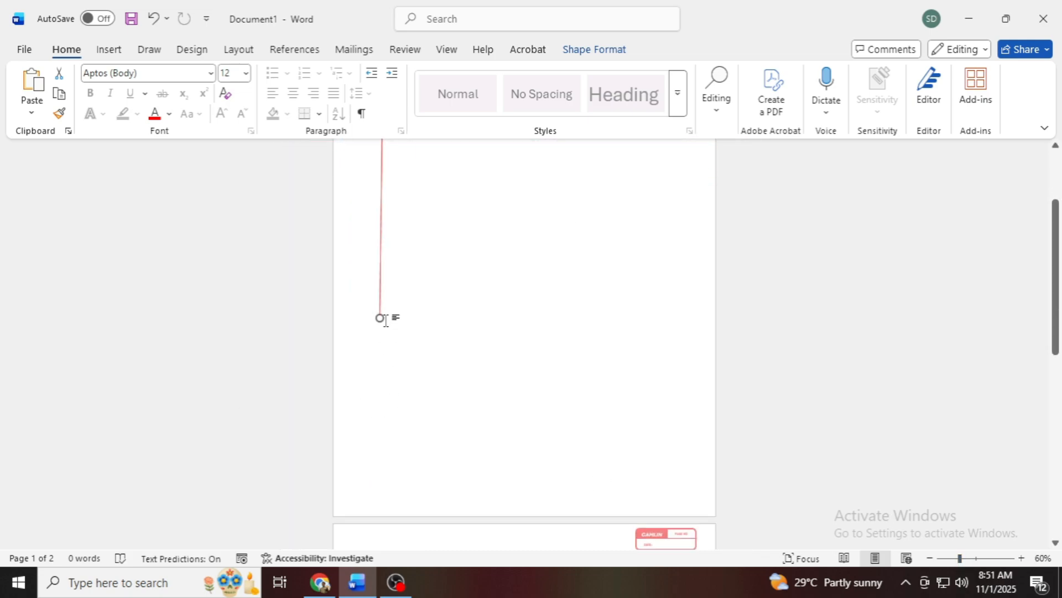
left_click_drag(379, 318, 380, 520)
scroll(388, 512, "up", 5)
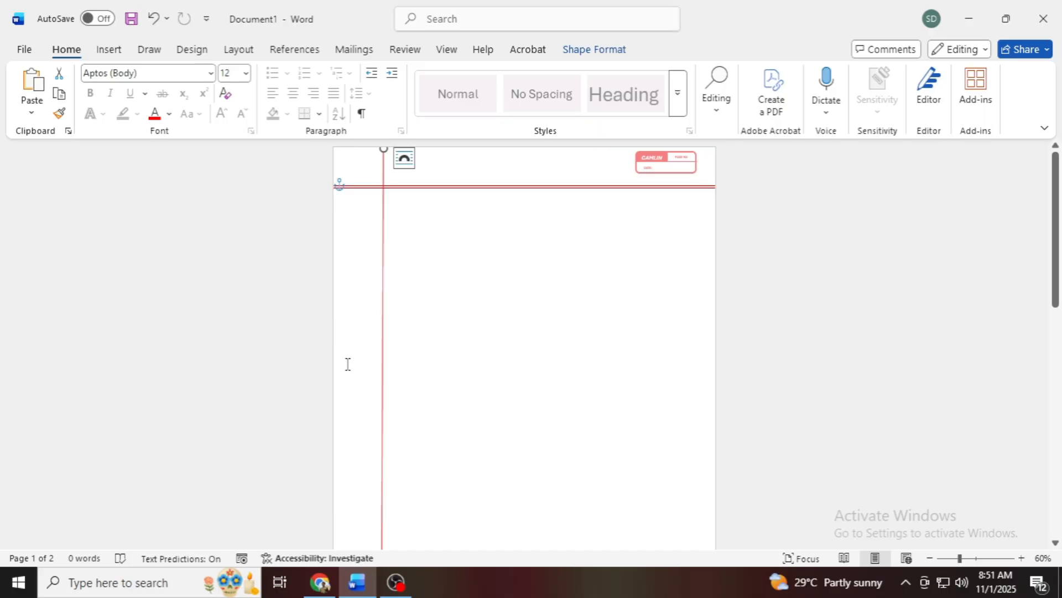
Step: Duplicate the vertical red margin line and place the copy close beside its right side over the full page height
key("ctrl+v")
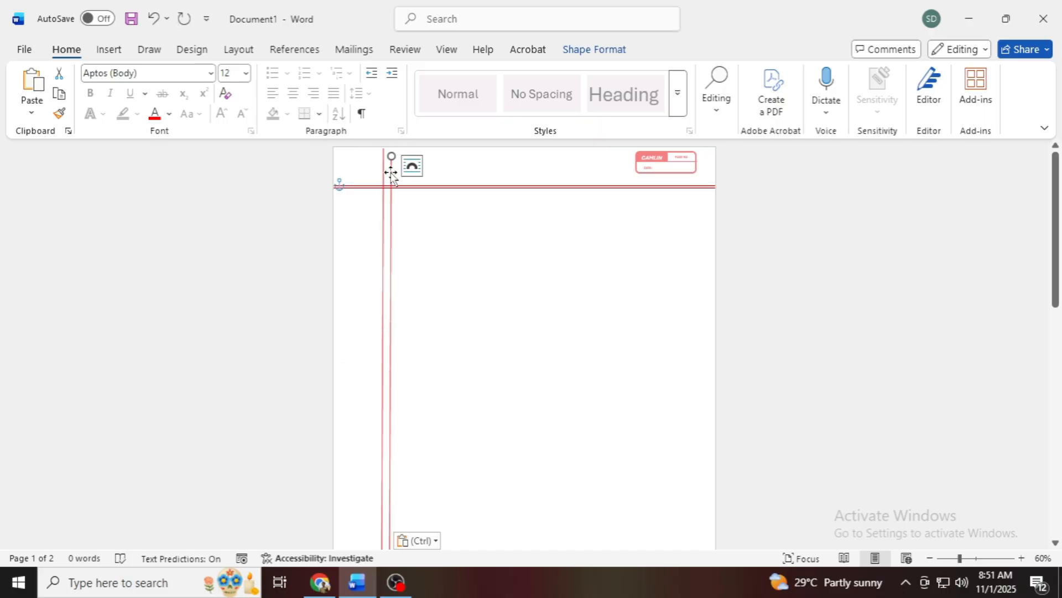
left_click_drag(391, 173, 389, 166)
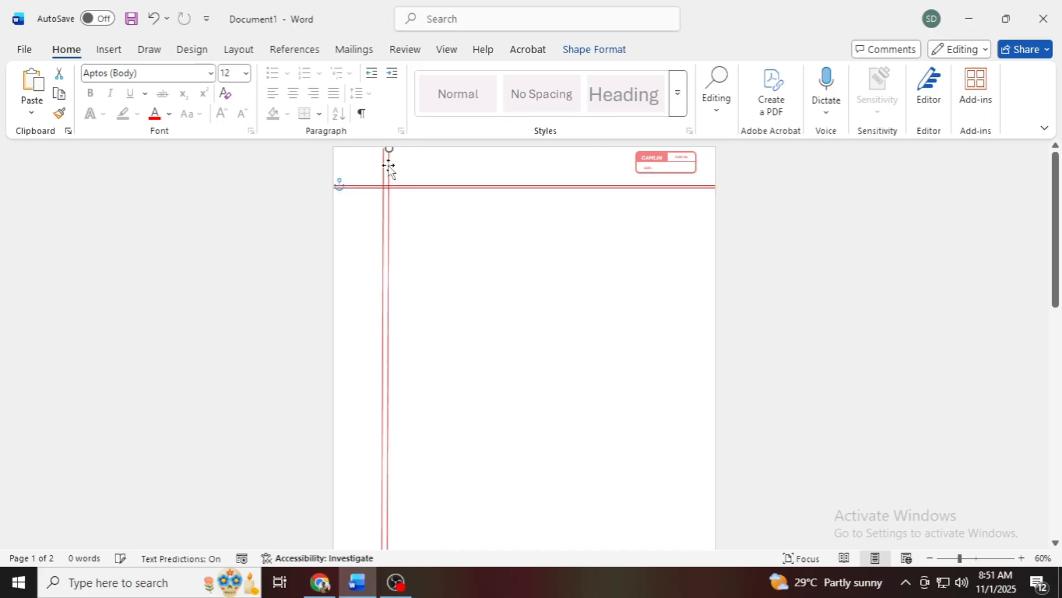
left_click(448, 322)
scroll(437, 376, "down", 3)
scroll(427, 421, "down", 2)
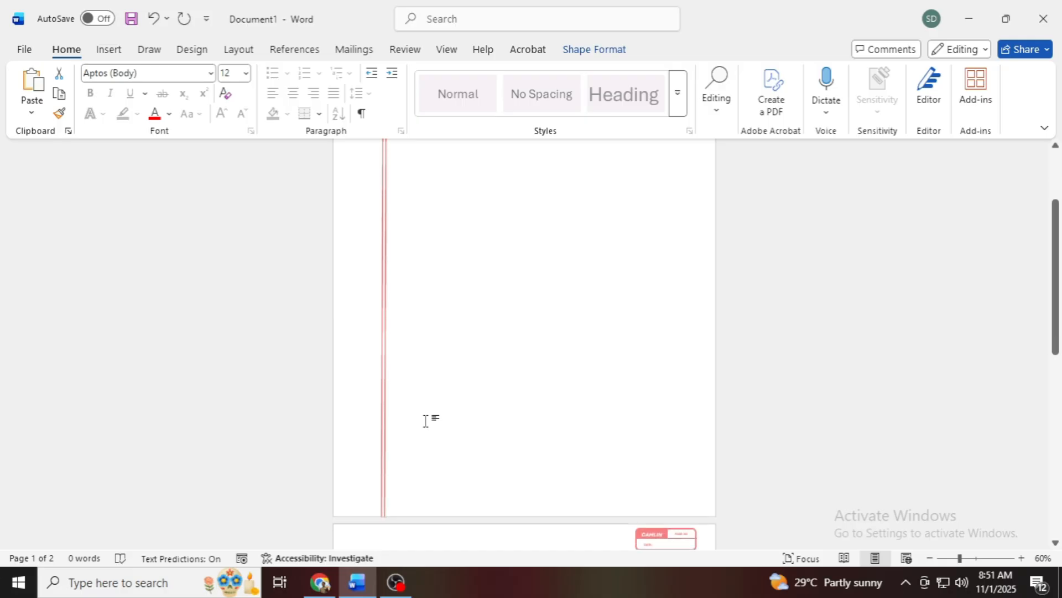
scroll(427, 421, "up", 5)
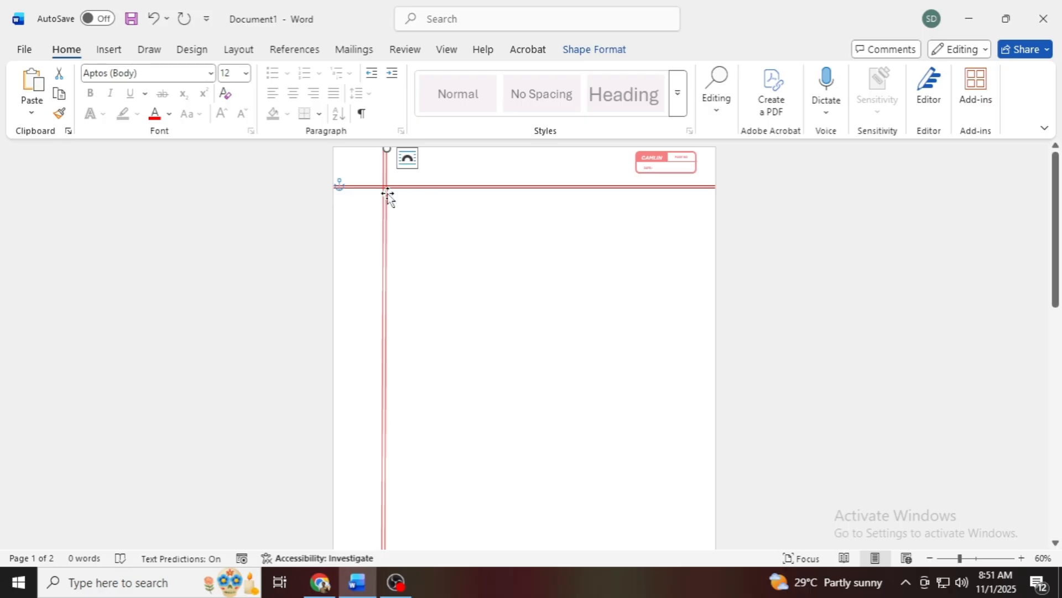
Step: Copy the lower red horizontal line and place the copy a row below the double red line, spanning the page width
left_click(419, 188)
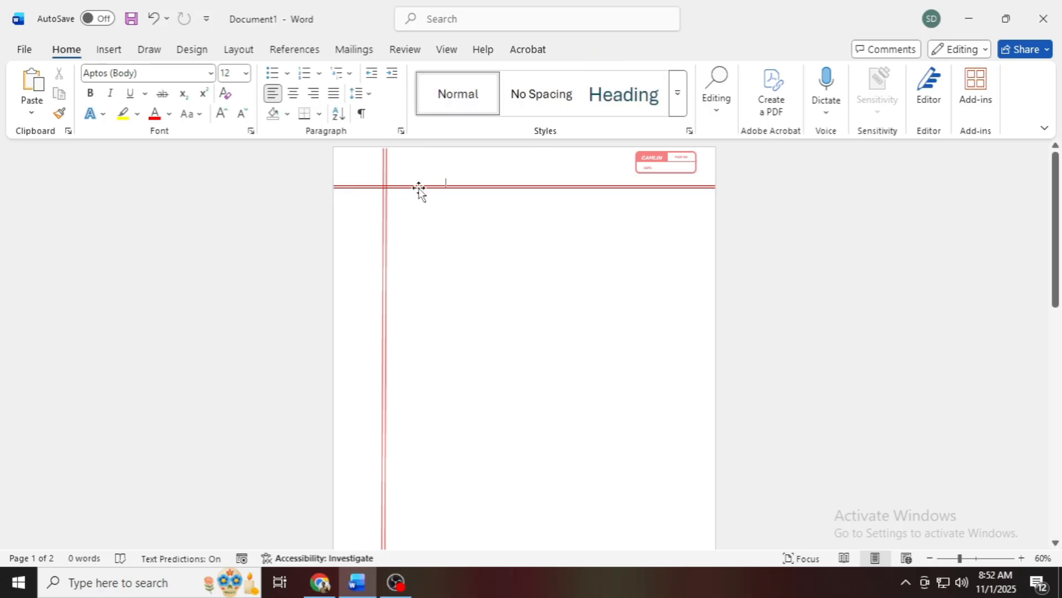
left_click(419, 188)
right_click(420, 188)
left_click(463, 223)
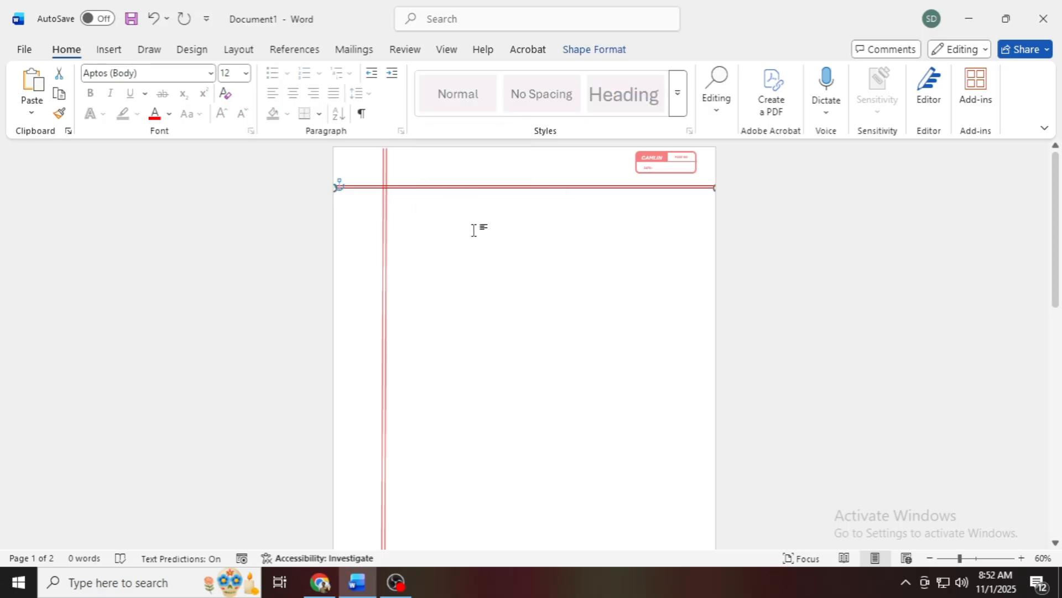
right_click(446, 189)
left_click(491, 265)
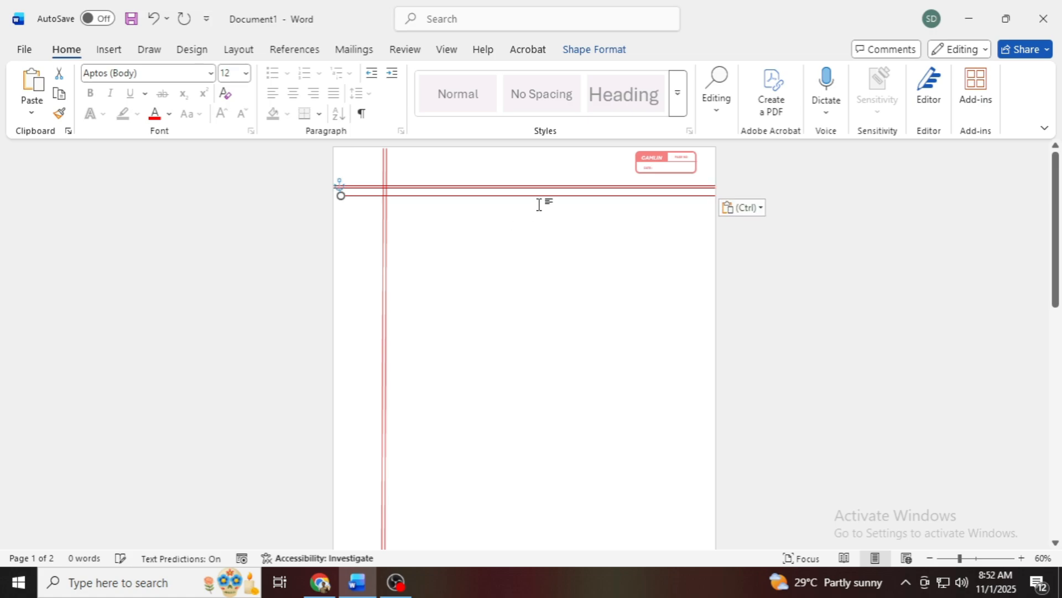
mouse_move(544, 195)
left_mouse_down()
mouse_move(528, 197)
mouse_move(533, 211)
left_mouse_up()
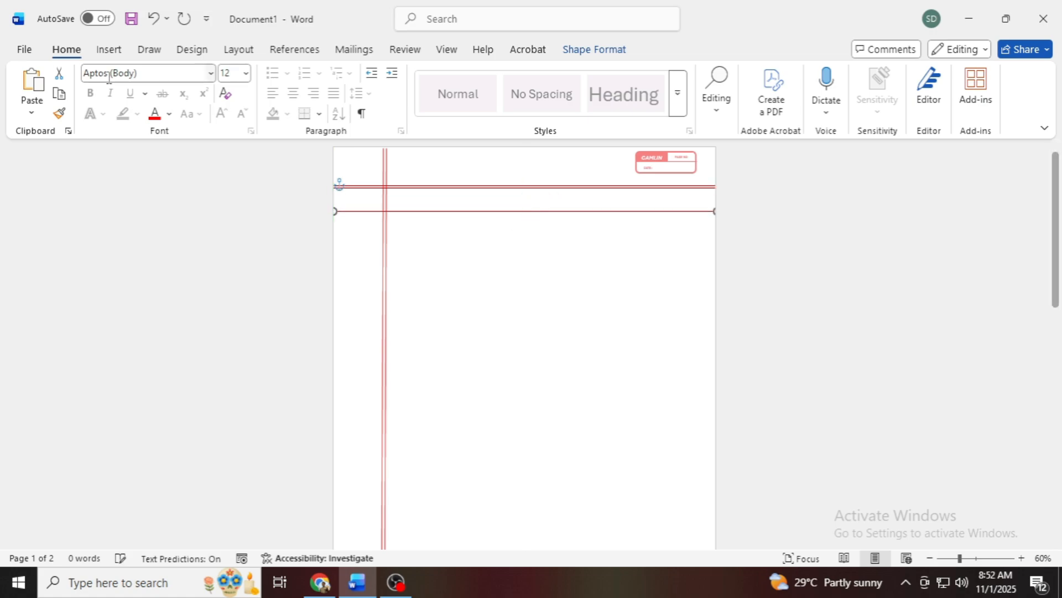
Step: Apply the black preset line style to the newly placed horizontal line
left_click(109, 50)
left_click(594, 50)
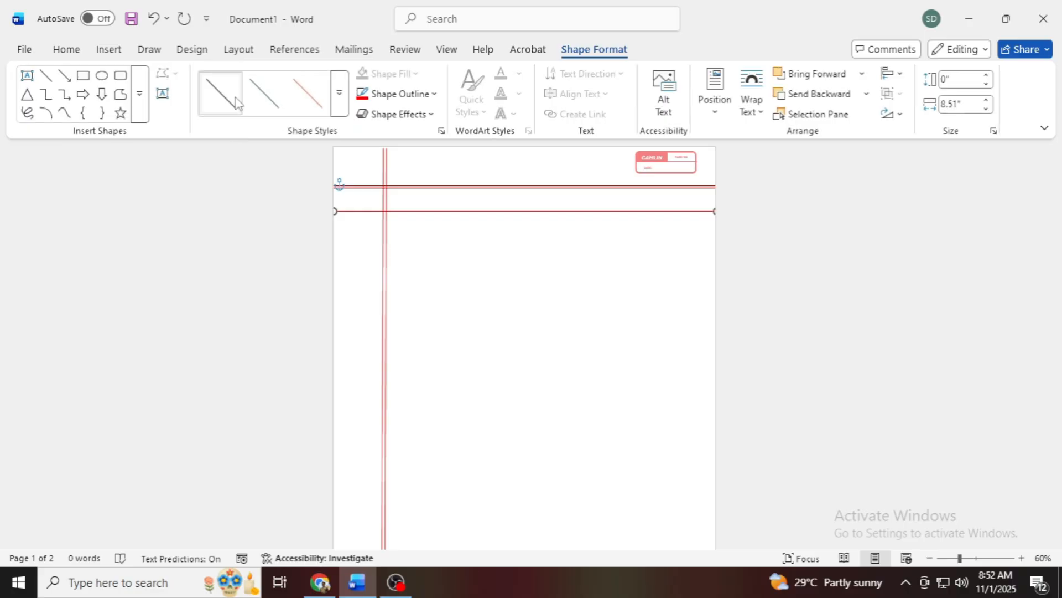
left_click(236, 102)
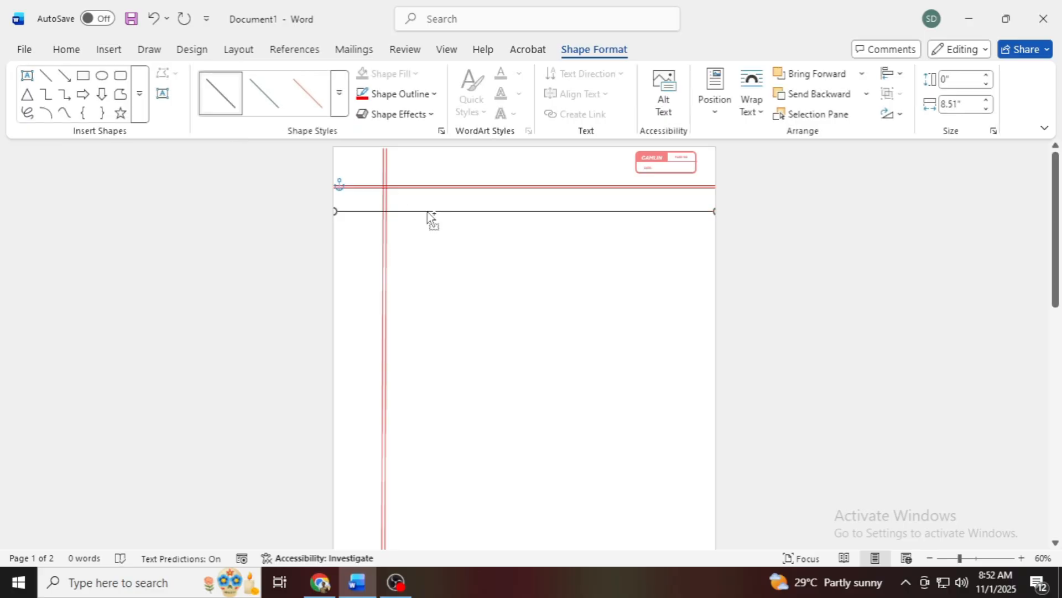
Step: Duplicate the black ruled line twice and place the copies below it at roughly equal row spacing
left_click_drag(428, 212, 474, 235)
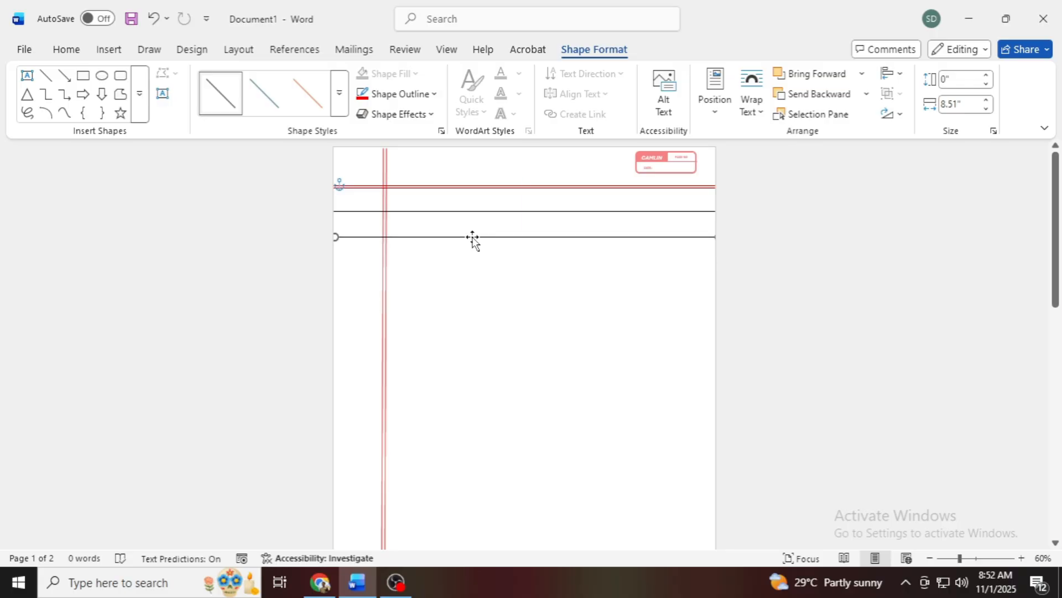
key("ctrl+v")
left_click_drag(480, 244, 471, 265)
scroll(548, 345, "up", 1)
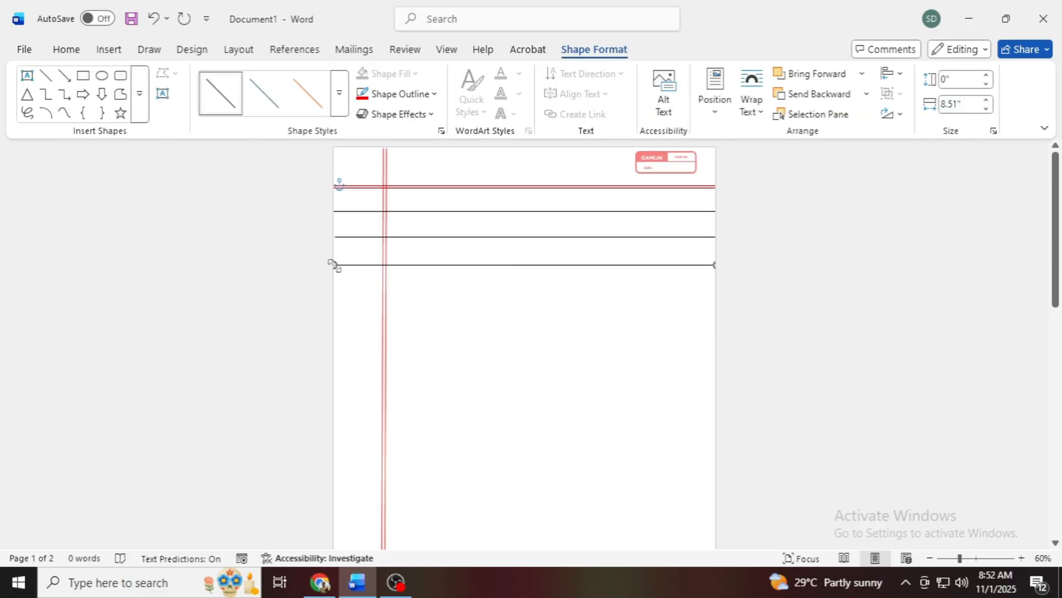
Step: Undo a trial shortening of the third black line and place a full-width fourth copy one row below it
left_click_drag(341, 268, 385, 269)
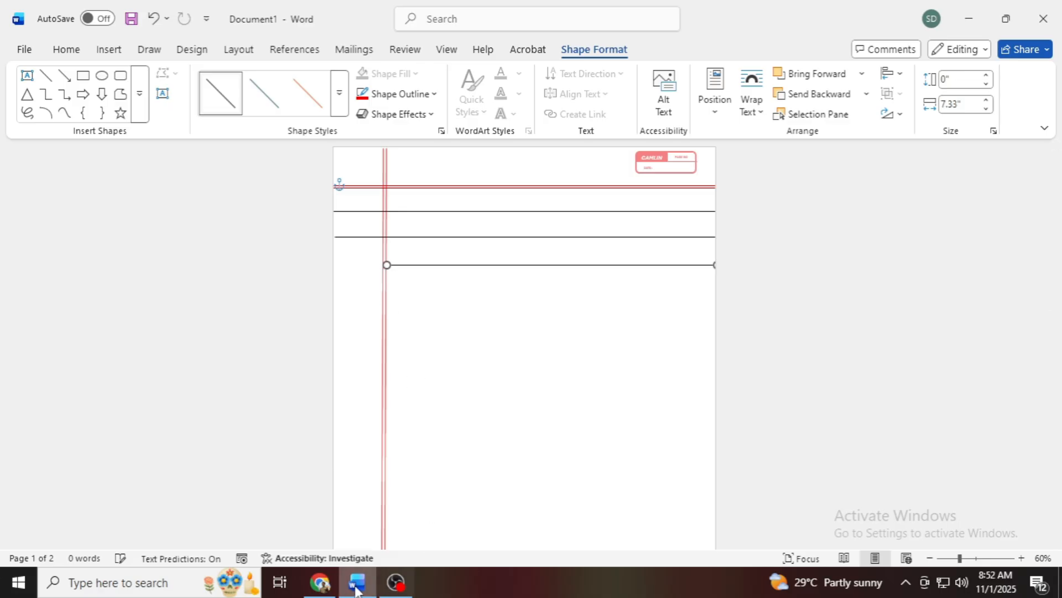
key("ctrl+z")
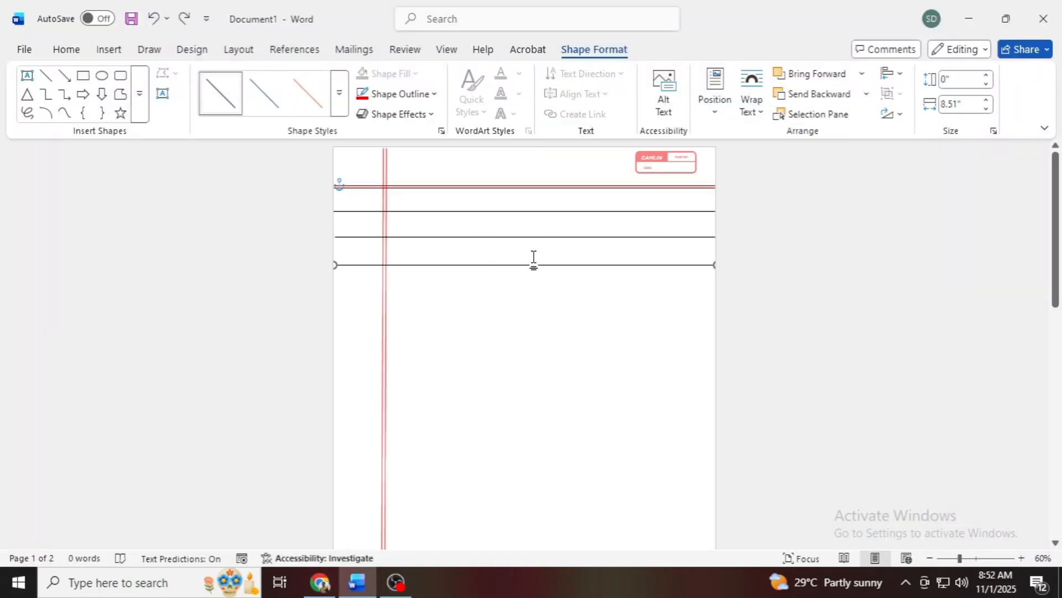
left_click_drag(530, 264, 526, 291)
scroll(928, 367, "down", 1)
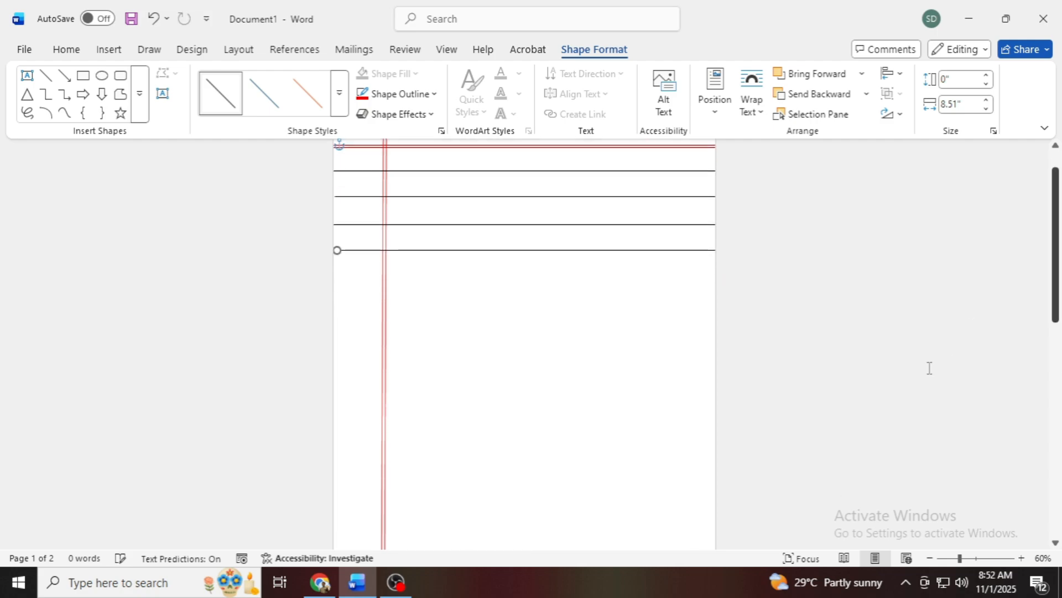
Step: Select all four black ruled lines together, duplicate them, and move the copies down below the originals
left_click_drag(960, 559, 953, 559)
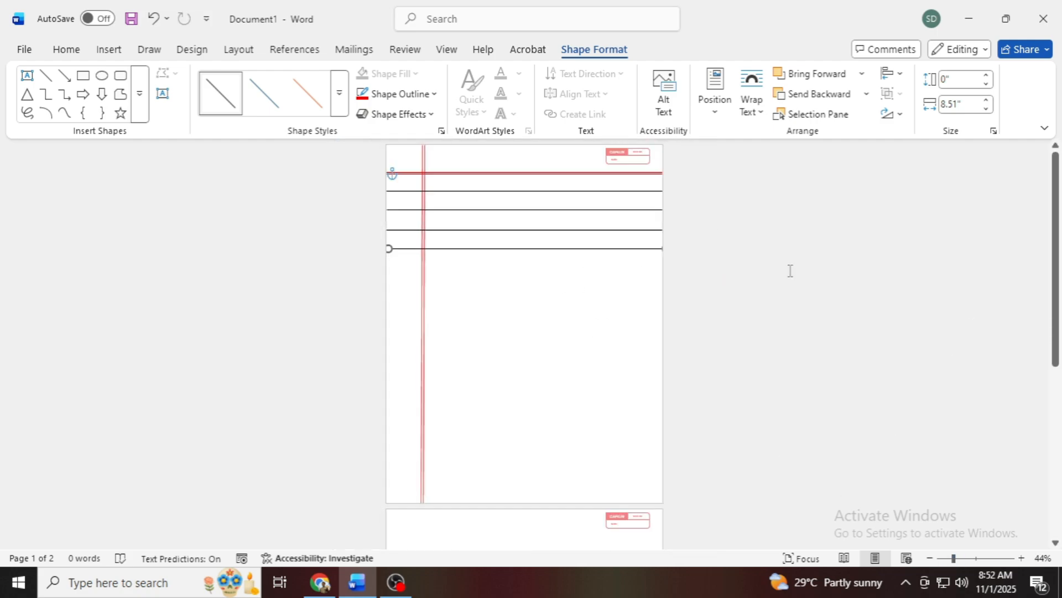
left_click(782, 291)
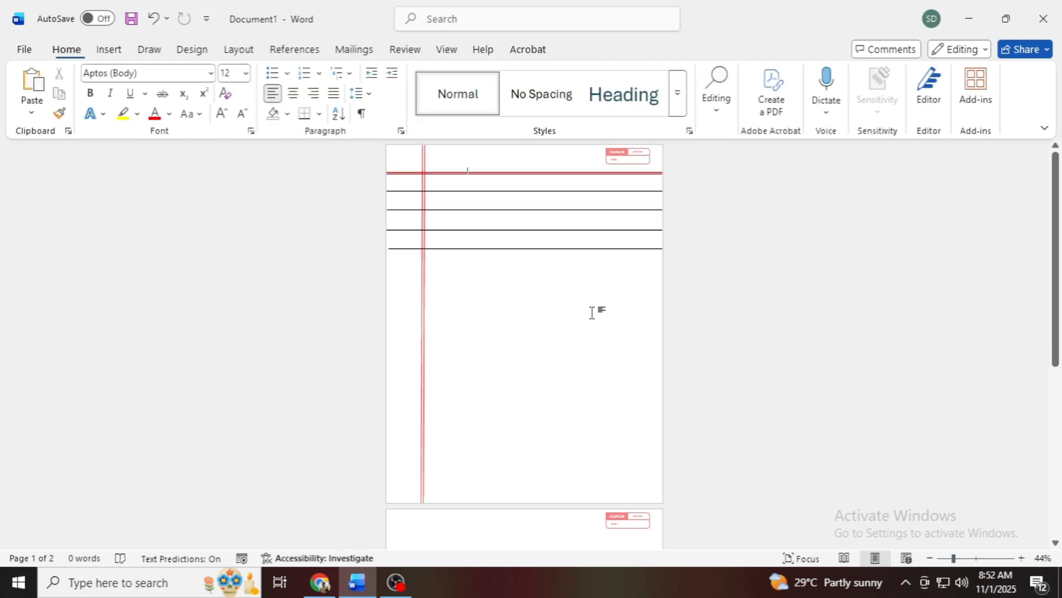
left_click(586, 249)
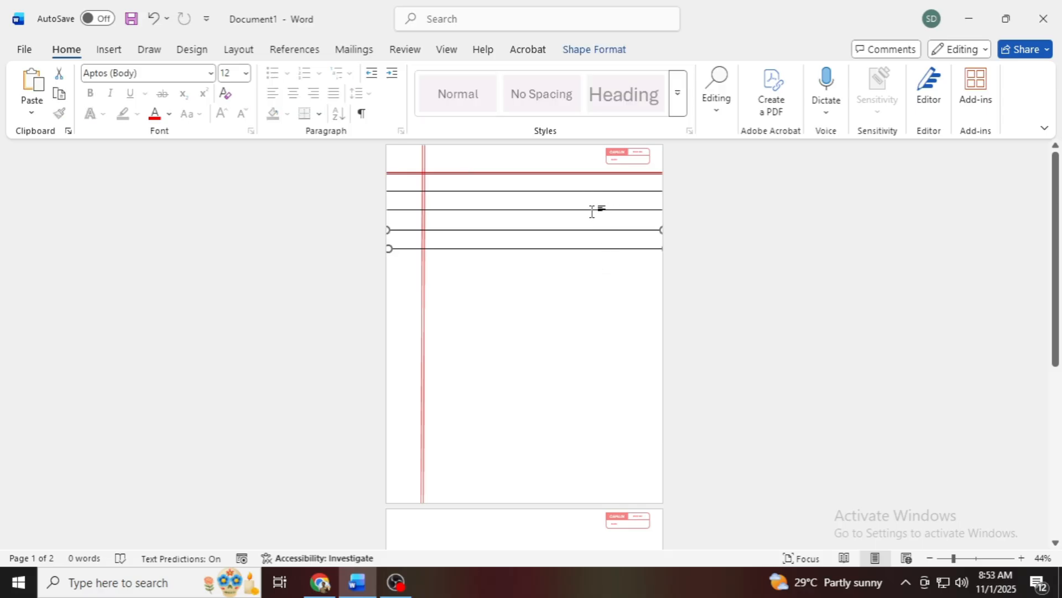
left_click(594, 210, "shift")
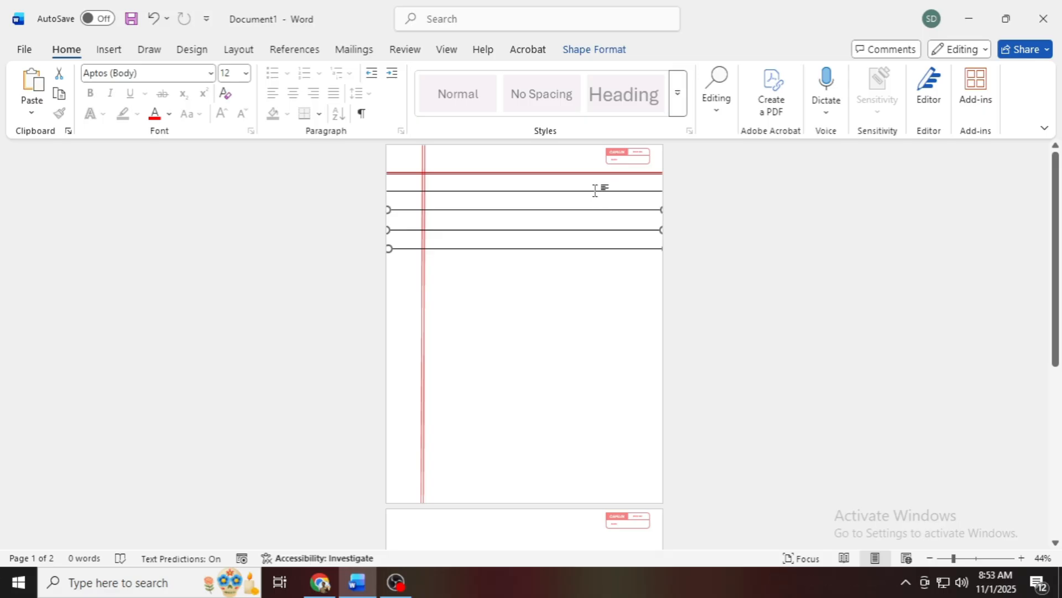
key("ctrl+v")
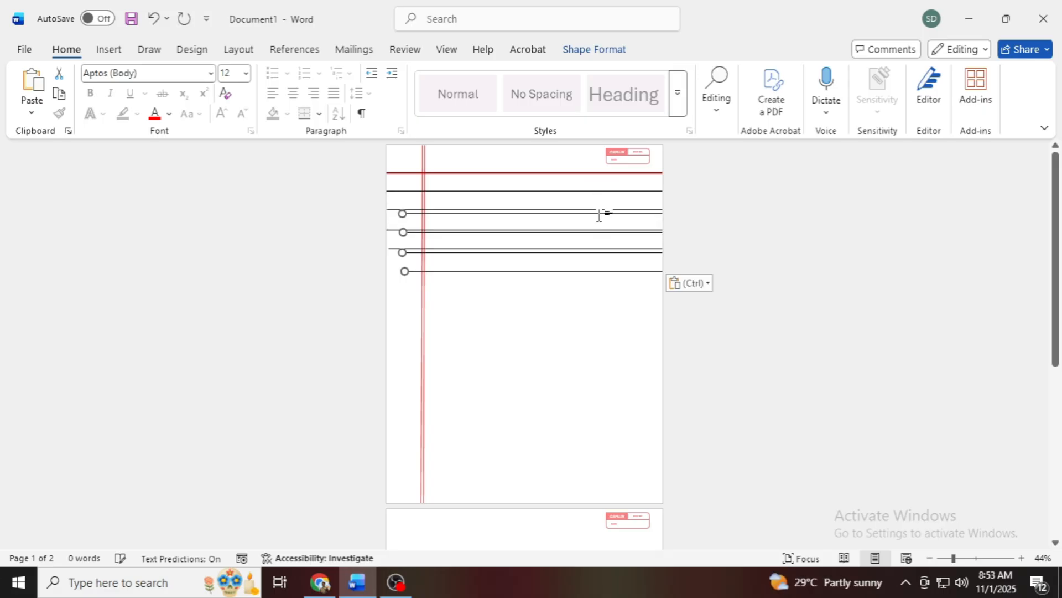
key("Down")
key("Down")
key("Down")
key("Down")
key("Down")
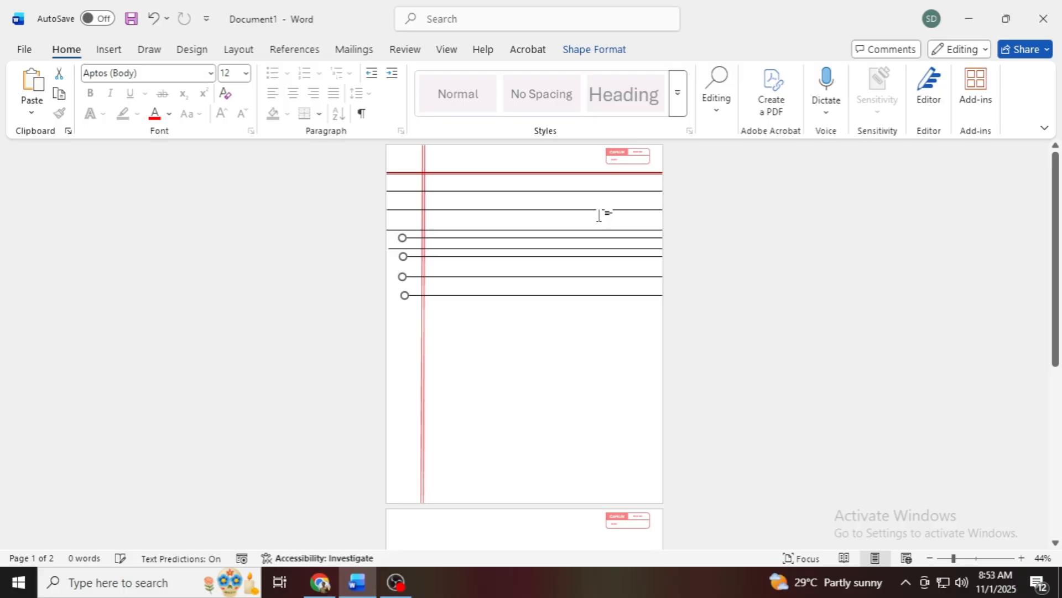
key("Down")
key("Down")
key("Down")
key("Down")
key("Down")
key("Down")
key("Down")
key("Down")
key("Down")
key("Down")
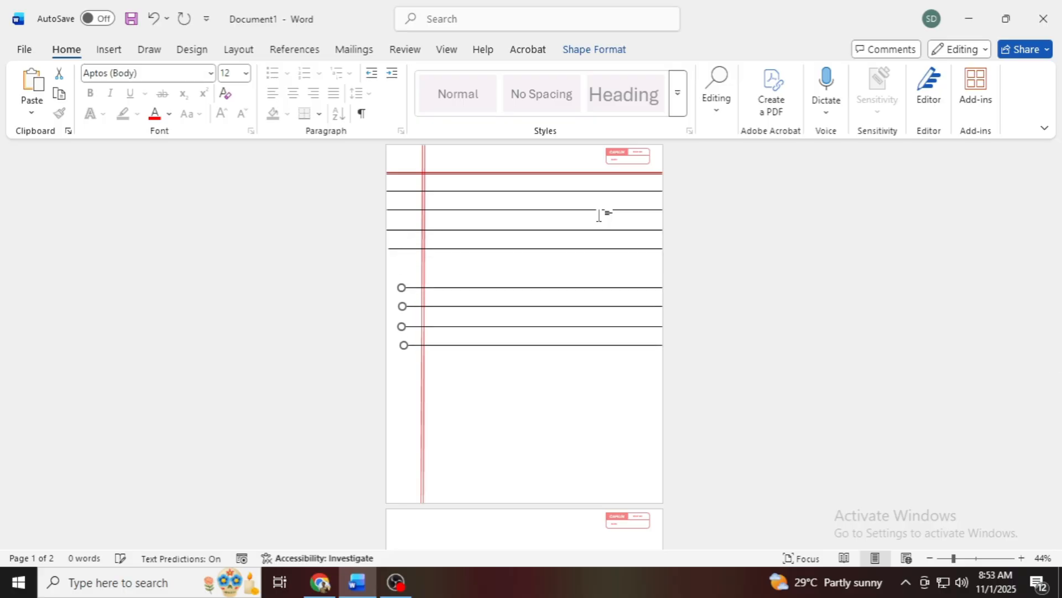
Step: Nudge the four copied lines up and left to continue the row spacing and meet the page's left edge
key("Up")
key("Up")
key("Up")
key("Up")
key("Up")
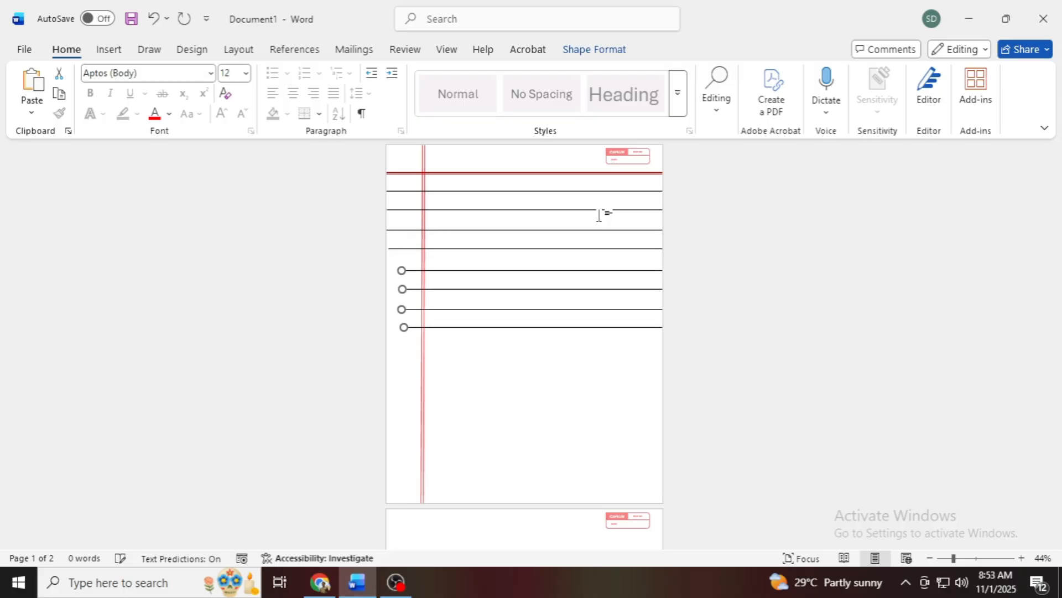
key("Left")
key("Left")
key("Left")
key("Left")
key("Left")
key("Left")
key("Left")
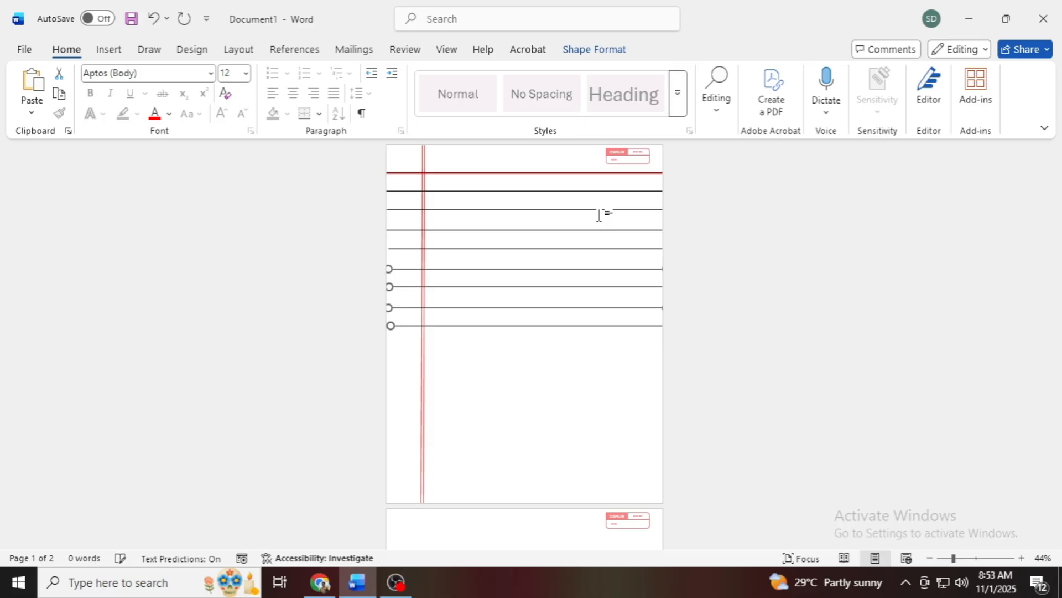
Step: Add another set of four black ruled lines beneath the eighth line, matching the row spacing and spanning the page width
key("Right")
key("Right")
key("Right")
key("Right")
key("Right")
key("Right")
key("Right")
key("Right")
key("Right")
key("Right")
key("Down")
key("Down")
key("Down")
key("Down")
key("Down")
key("Down")
key("Down")
key("Down")
key("Down")
key("Down")
key("Down")
key("Down")
key("Down")
key("Down")
key("Down")
key("Down")
key("Down")
key("Down")
key("Down")
key("Down")
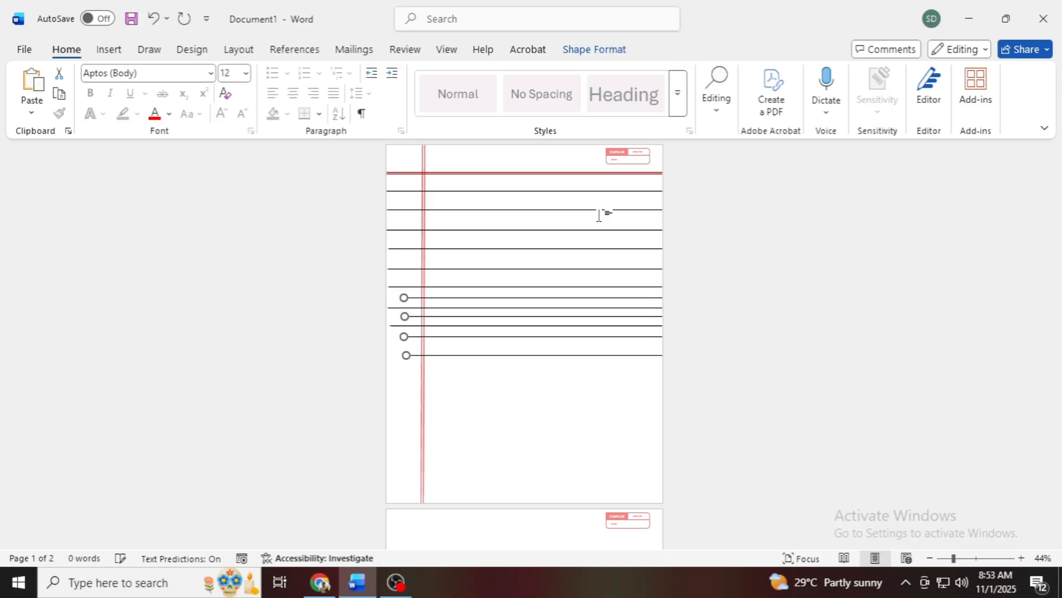
key("Up")
key("Up")
key("Up")
key("Up")
key("Up")
key("Up")
key("Up")
key("Up")
key("Up")
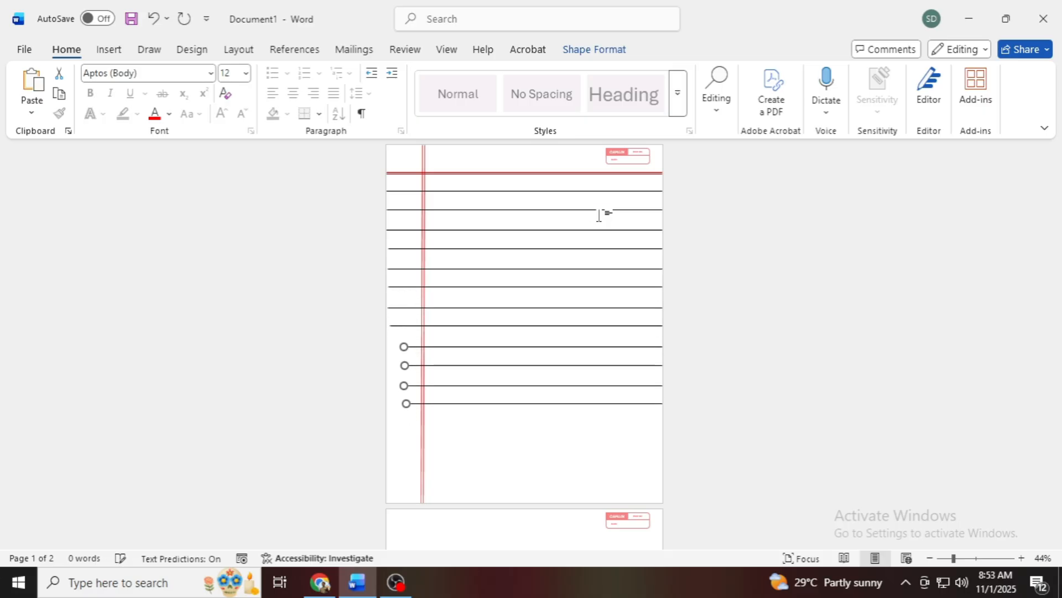
key("Left")
key("Left")
key("Left")
key("Left")
key("Left")
key("Left")
key("Left")
key("Left")
key("Left")
key("Left")
key("Left")
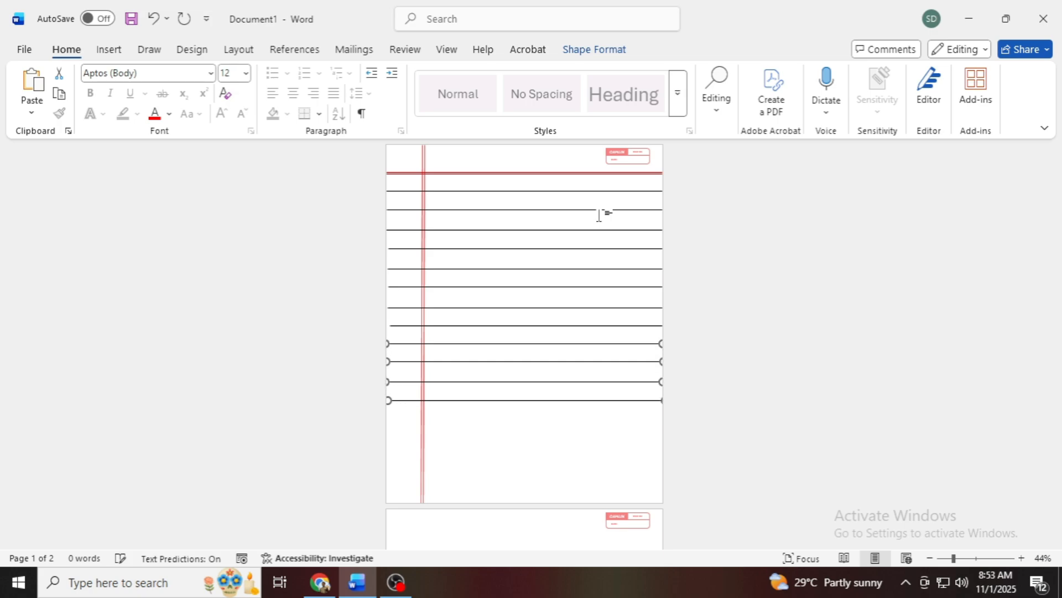
Step: Place a duplicate set of four black ruled lines beneath the twelfth line, continuing the row spacing and spanning the page width
key("Right")
key("Right")
key("Right")
key("Right")
key("Right")
key("Right")
key("Right")
key("Right")
key("Right")
key("Down")
key("Down")
key("Down")
key("Down")
key("Down")
key("Down")
key("Down")
key("Down")
key("Down")
key("Down")
key("Down")
key("Down")
key("Down")
key("Down")
key("Down")
key("Down")
key("Down")
key("Down")
key("Down")
key("Down")
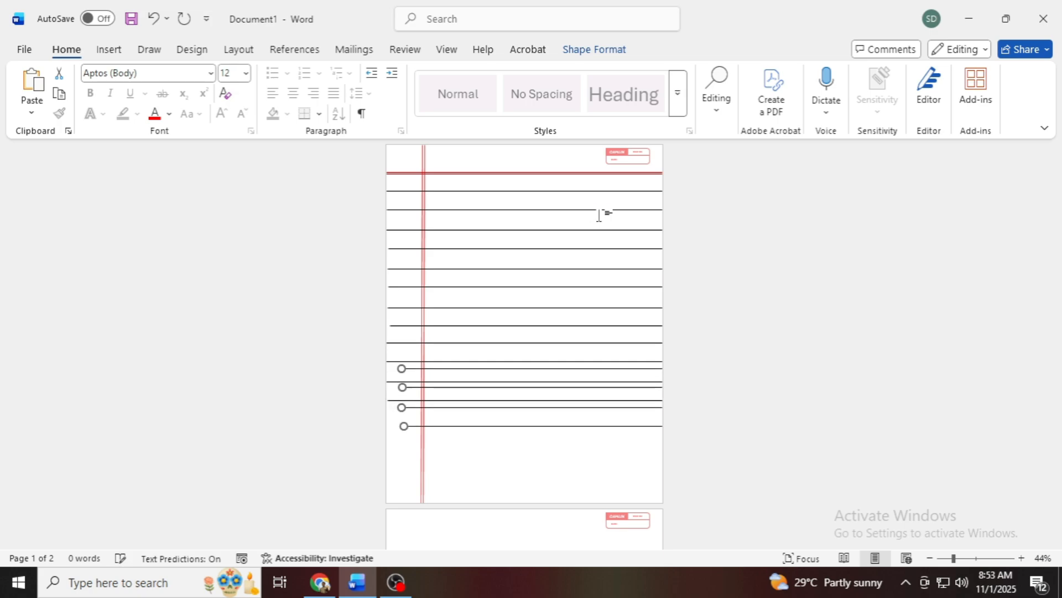
key("Left")
key("Left")
key("Left")
key("Left")
key("Left")
key("Left")
key("Left")
key("Left")
key("Left")
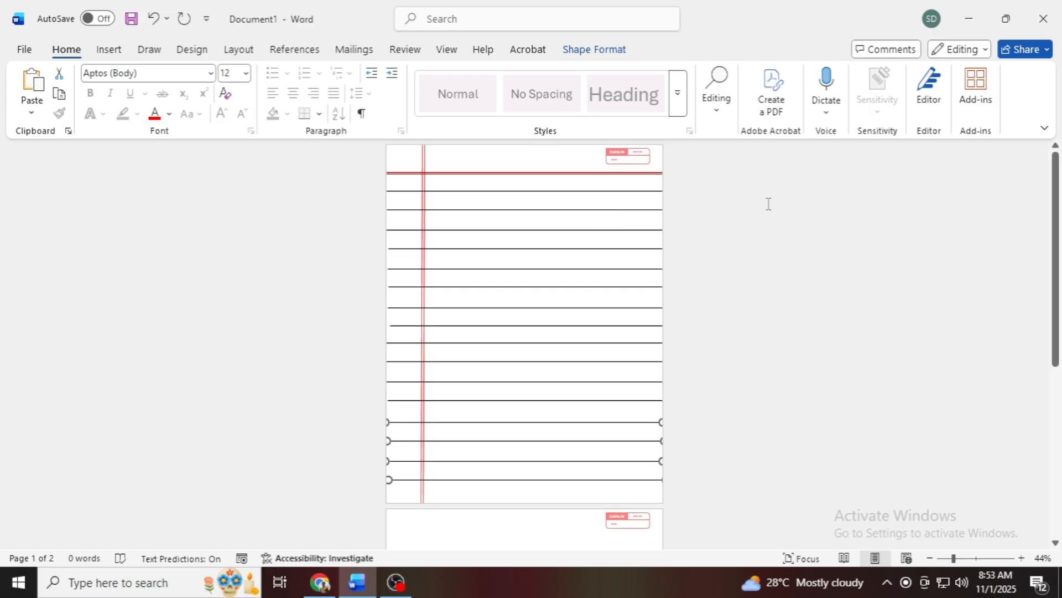
Step: Shift the eighth black ruled line left to meet the page's left edge, then deselect it and check the upper page enlarged
left_click(397, 328)
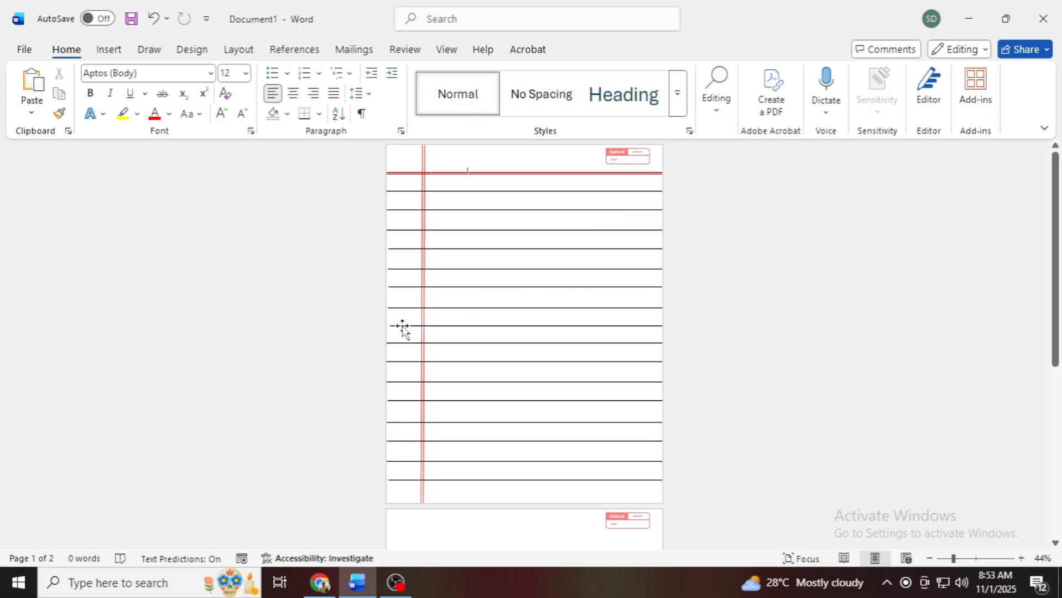
left_click(402, 328)
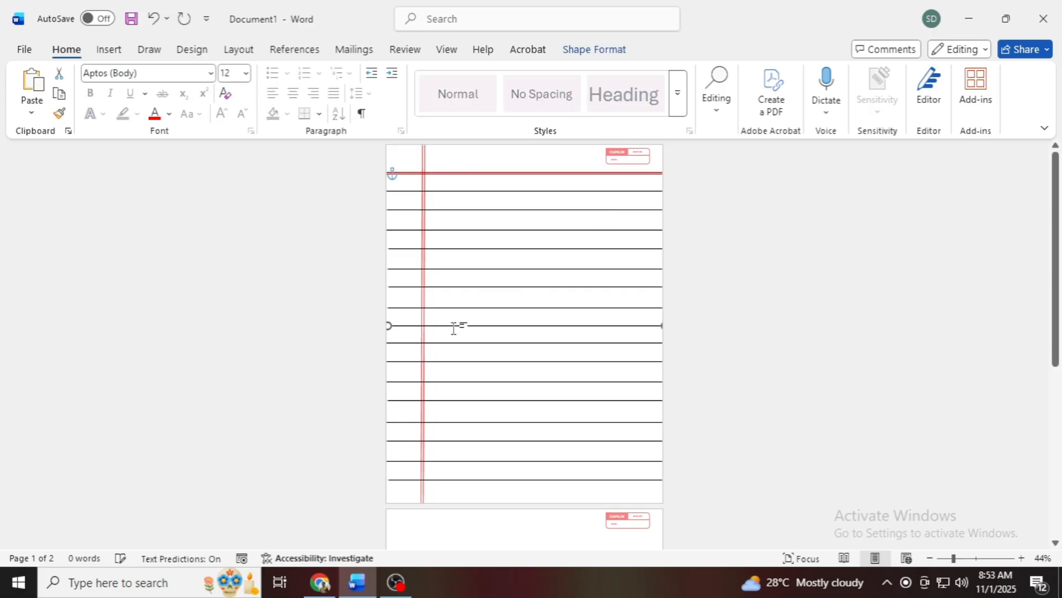
left_click(851, 346)
scroll(896, 486, "up", 4)
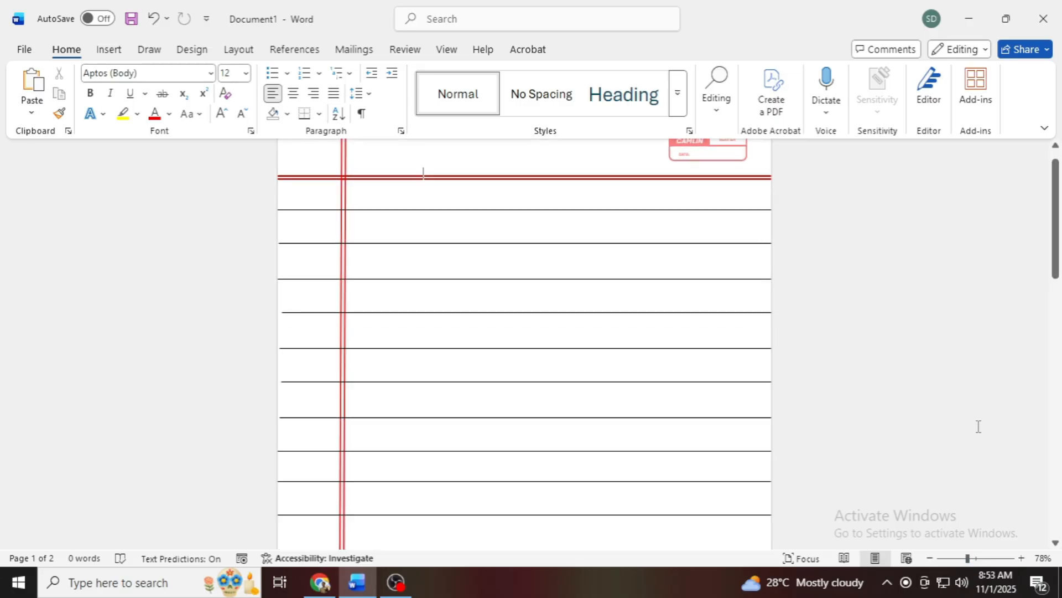
mouse_move(1055, 232)
left_mouse_down()
mouse_move(1055, 381)
mouse_move(1057, 216)
left_mouse_up()
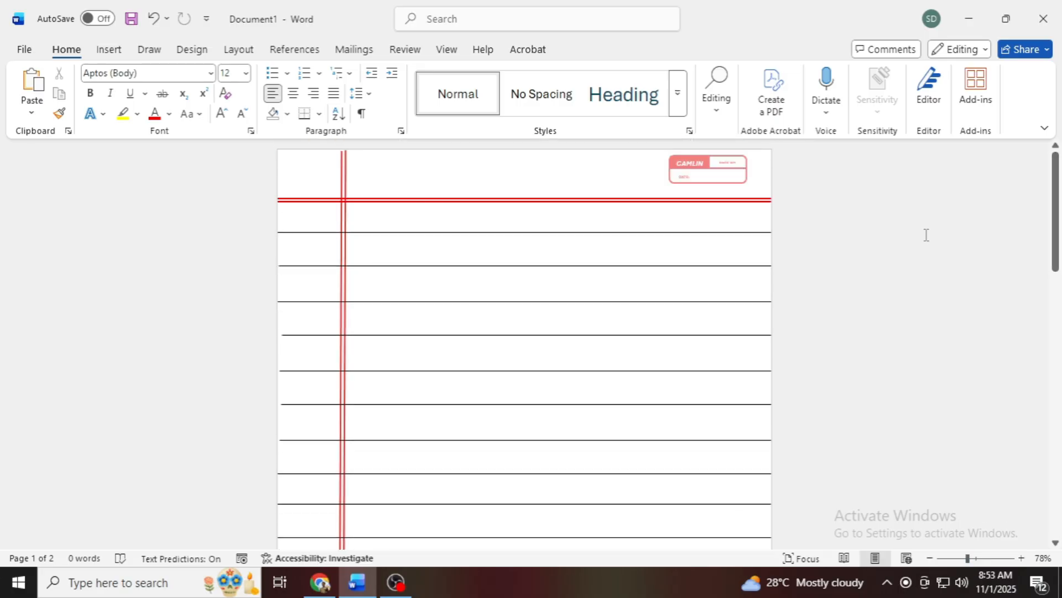